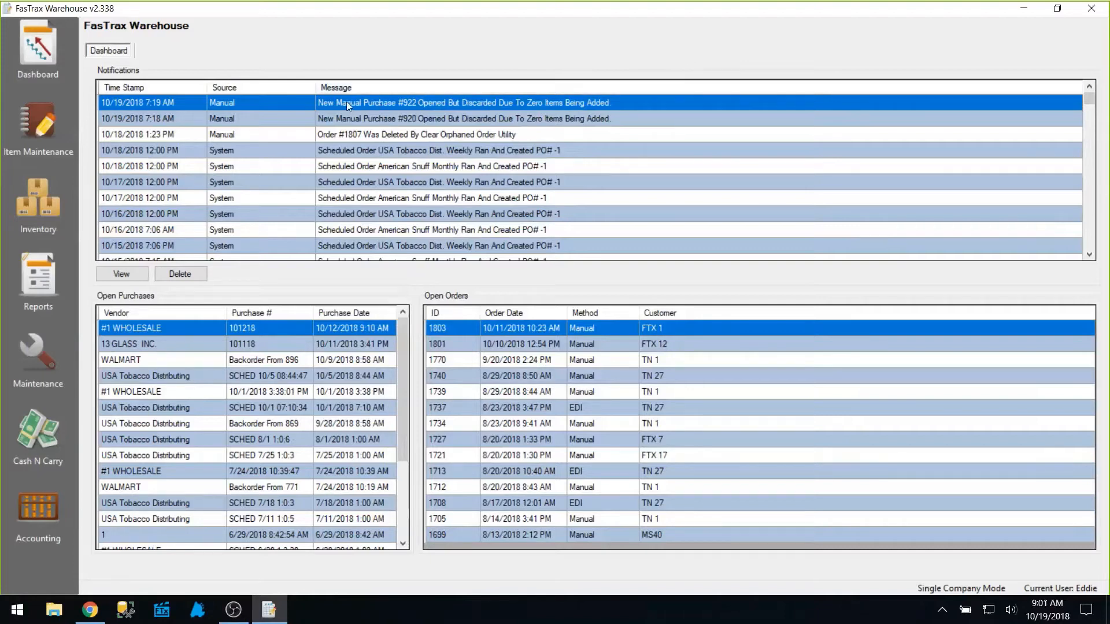
Open the Inventory module's Orders list from the sidebar.
{"action": "left_click", "coordinate": [57, 192]}
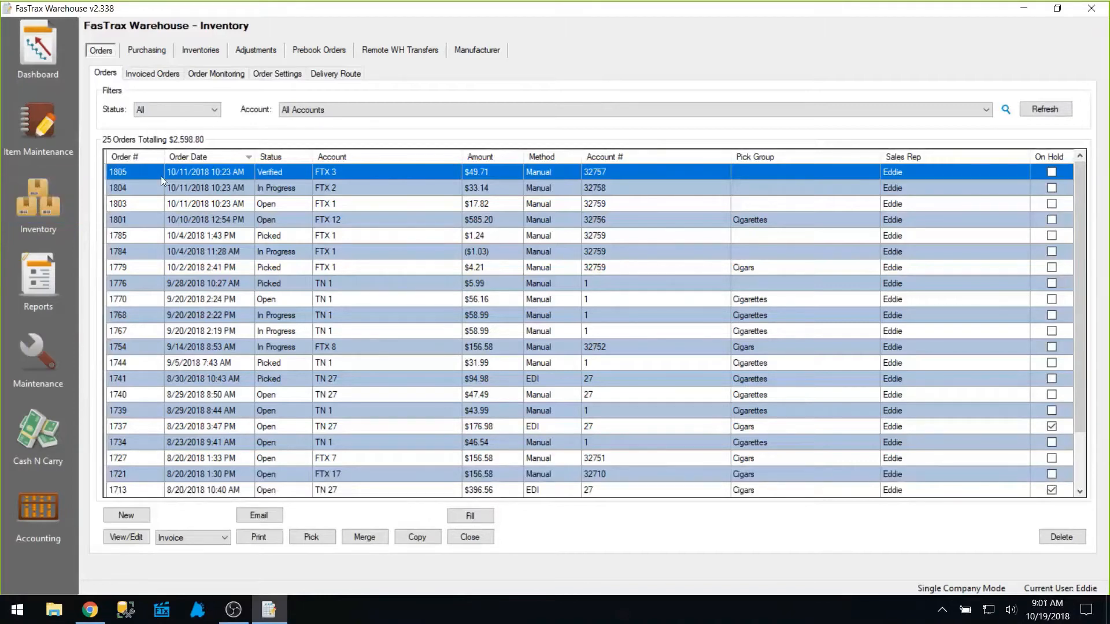
Create a new order for account FTX 1 dated 10/19/2018, entering a customer PO number.
{"action": "left_click", "coordinate": [135, 517]}
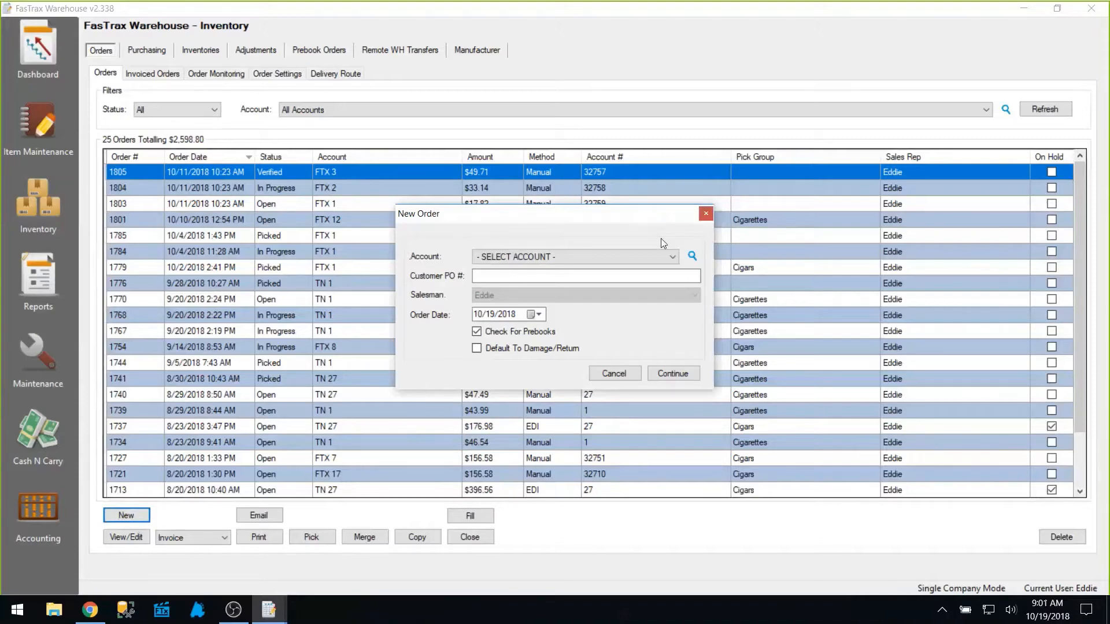
{"action": "left_click", "coordinate": [673, 257]}
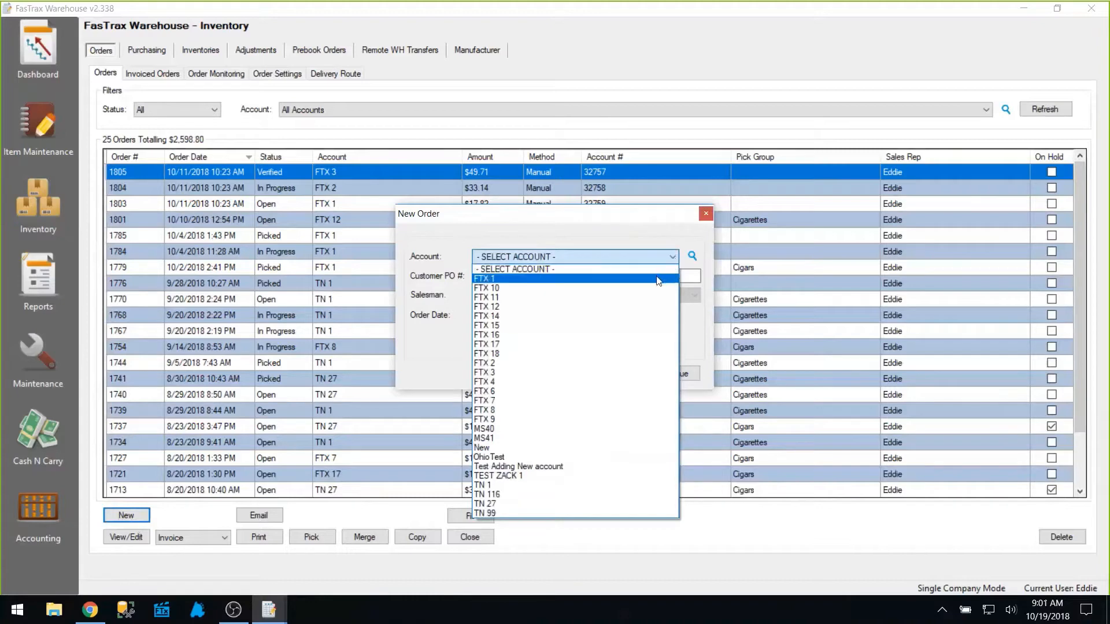
{"action": "left_click", "coordinate": [657, 278]}
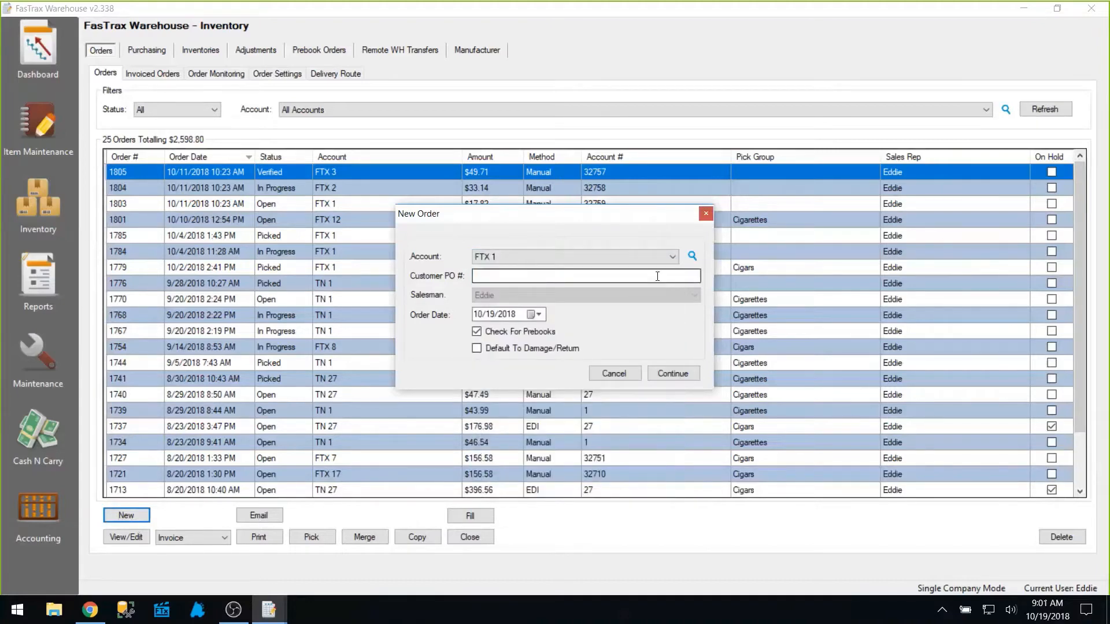
{"action": "left_click", "coordinate": [657, 276]}
{"action": "type", "text": "1234"}
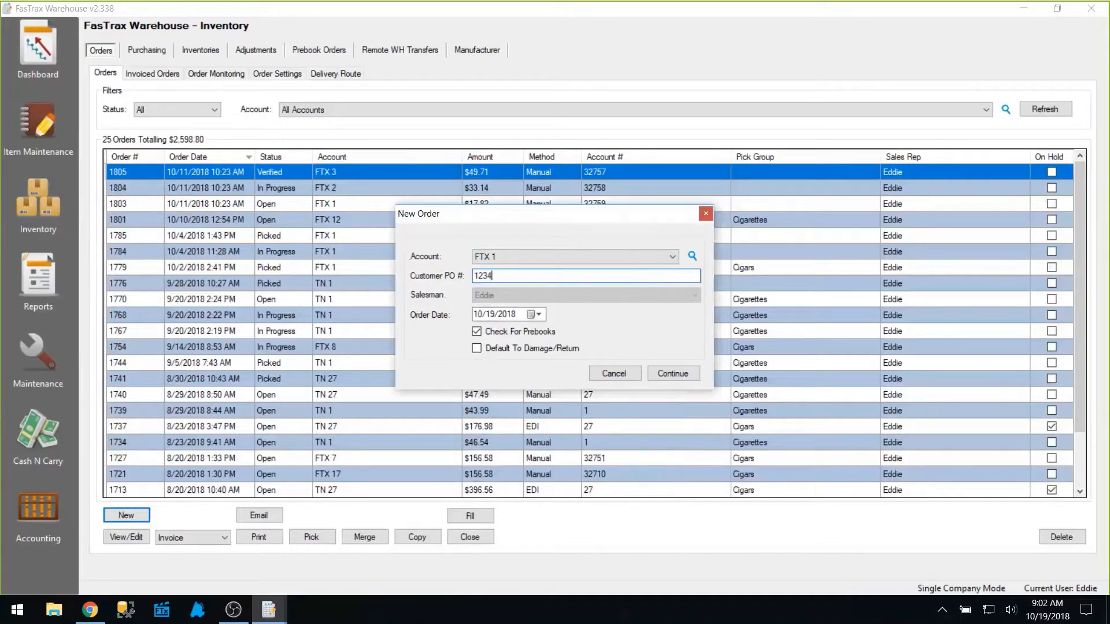
{"action": "left_click", "coordinate": [538, 313]}
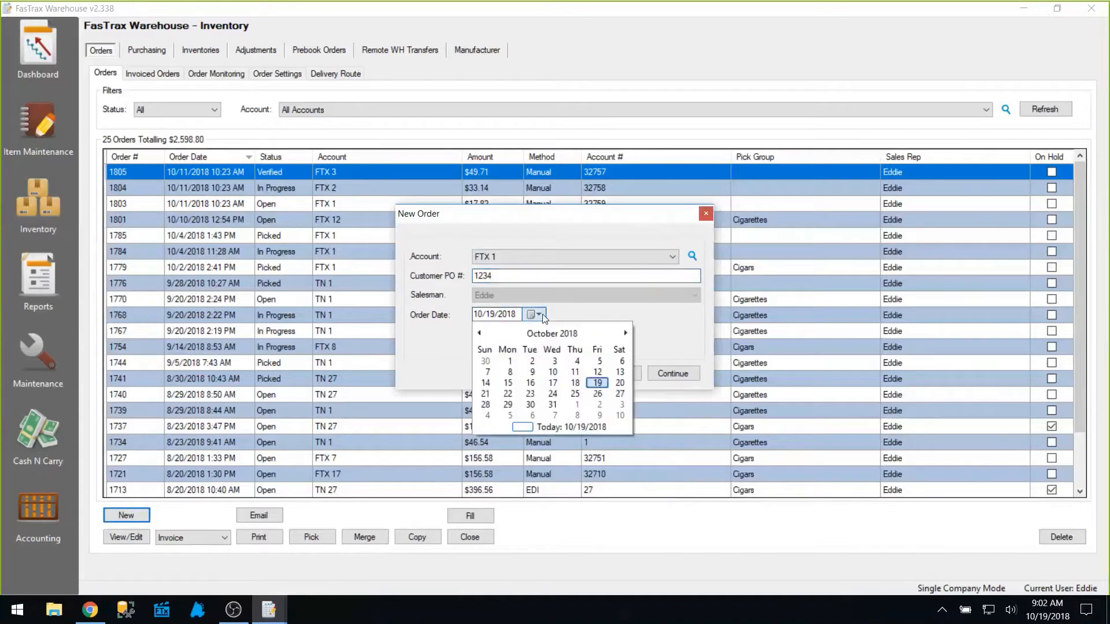
{"action": "left_click", "coordinate": [581, 314]}
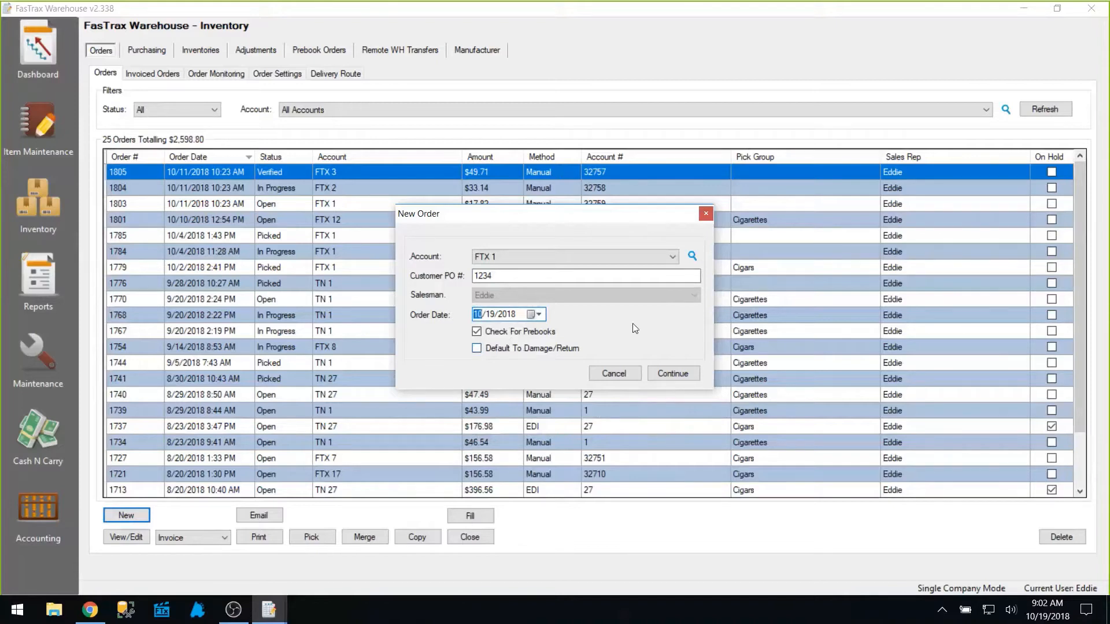
{"action": "left_click", "coordinate": [674, 374]}
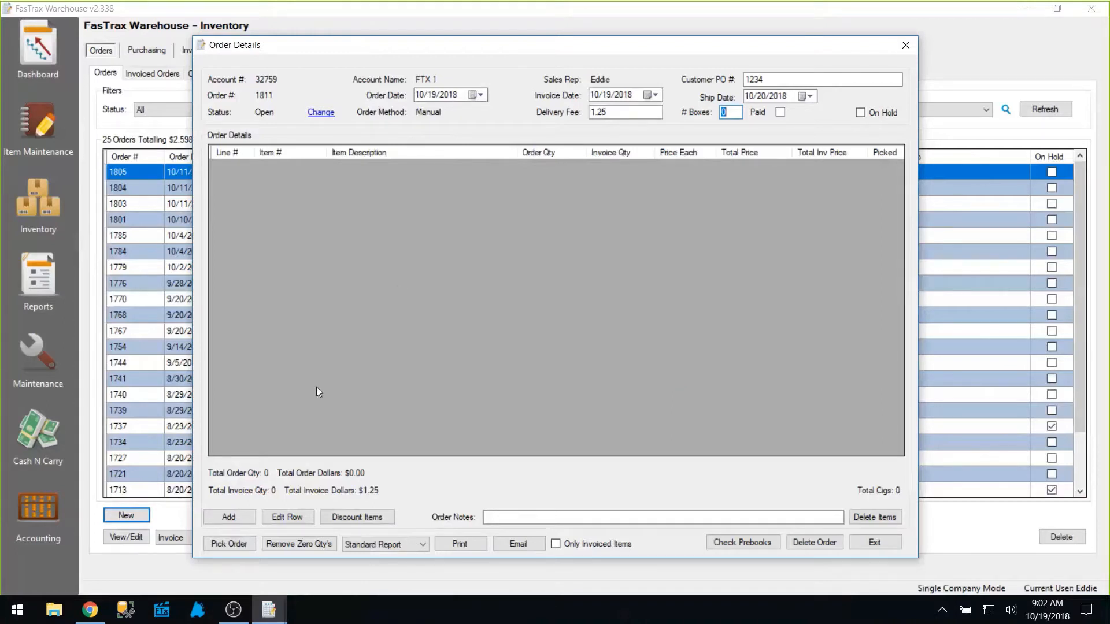
{"action": "left_click", "coordinate": [228, 517]}
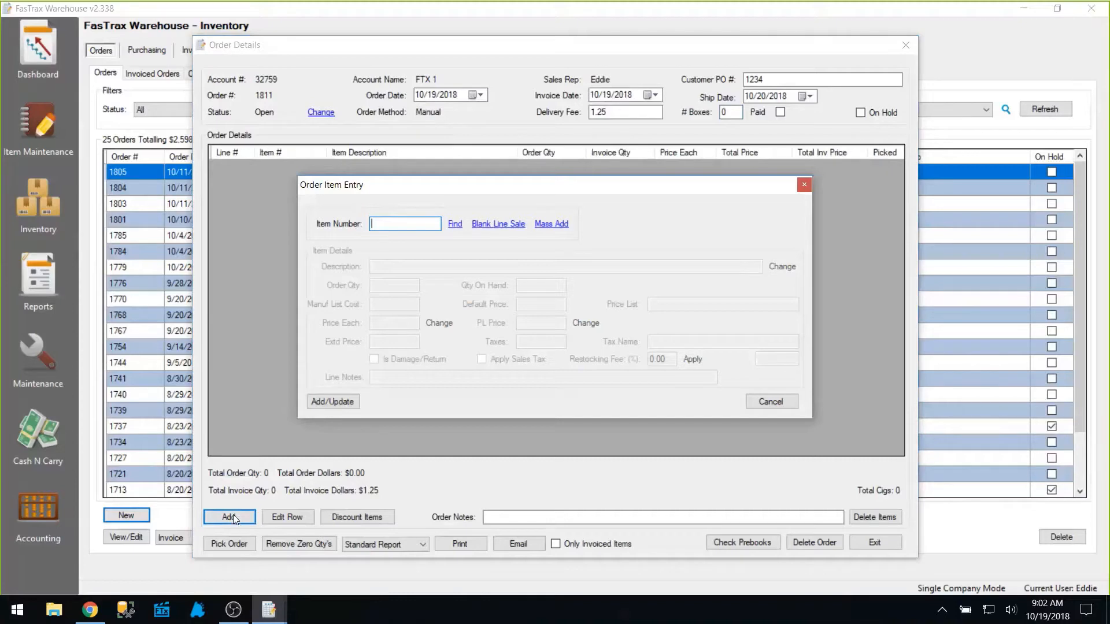
{"action": "type", "text": "012300112130"}
{"action": "key", "text": "Return"}
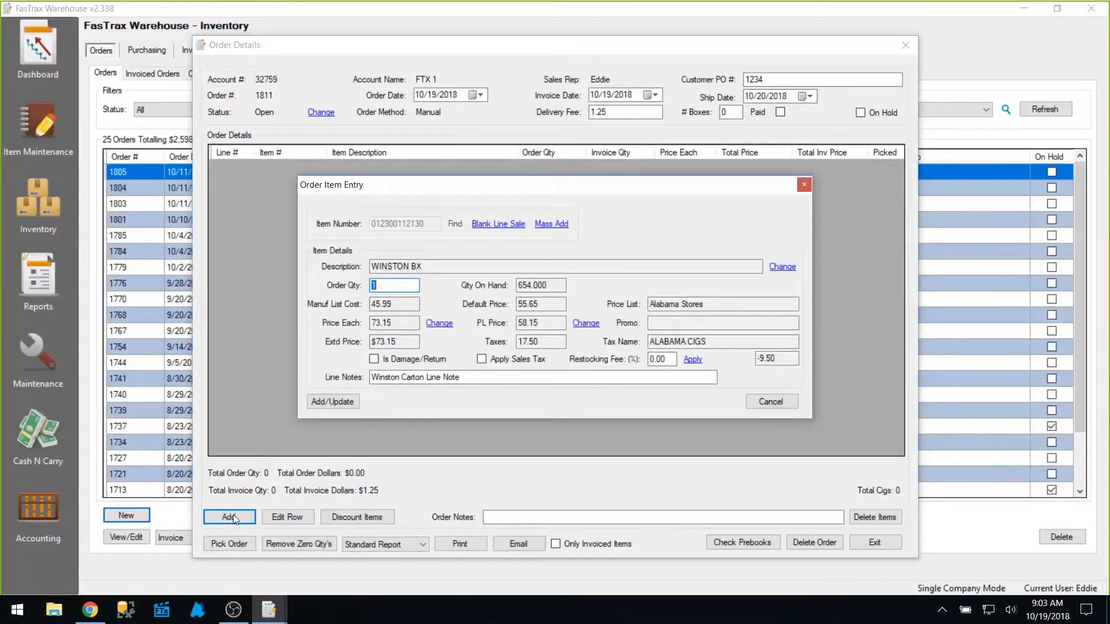
{"action": "type", "text": "5"}
{"action": "key", "text": "Tab"}
{"action": "key", "text": "Return"}
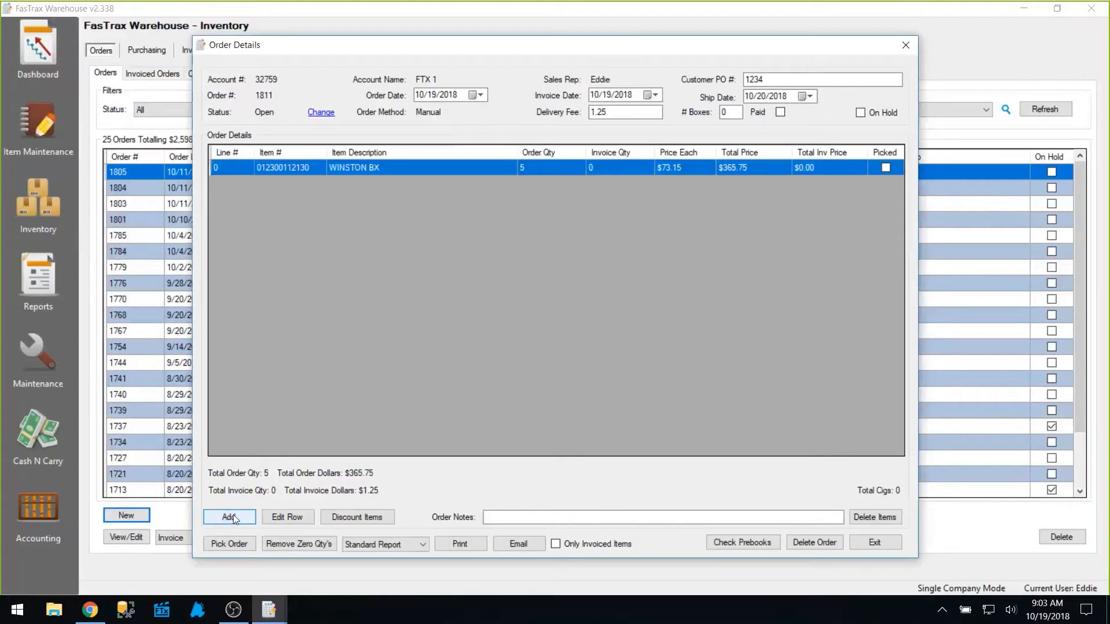
Search items by description for 'jack' and pick JACK DANIEL'S TENNESSEE HONEY - 375.
{"action": "left_click", "coordinate": [234, 519]}
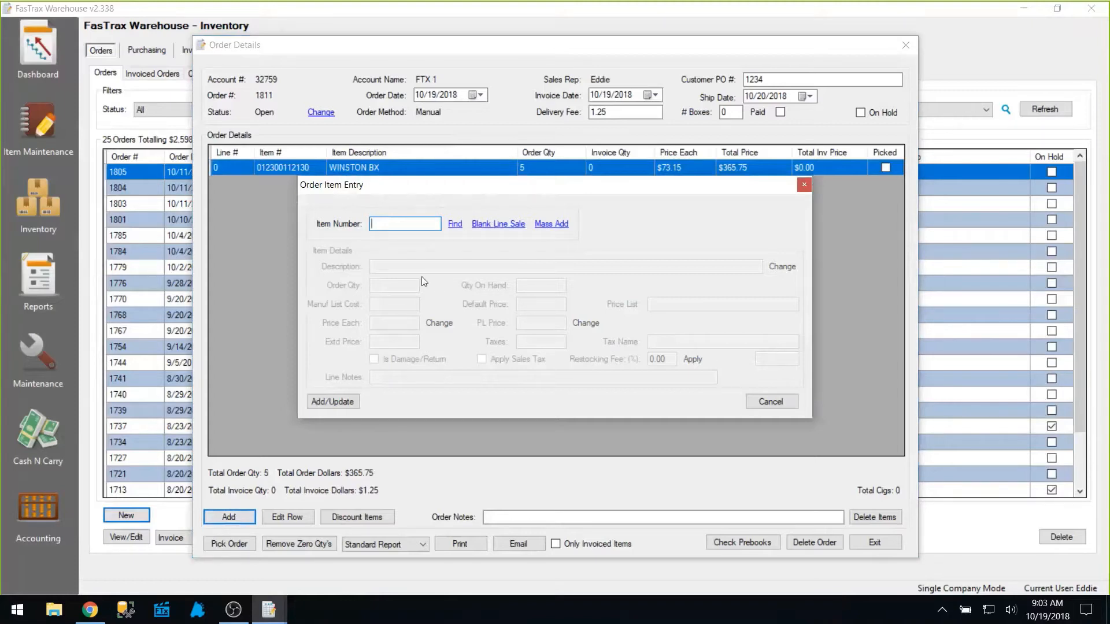
{"action": "left_click", "coordinate": [455, 224]}
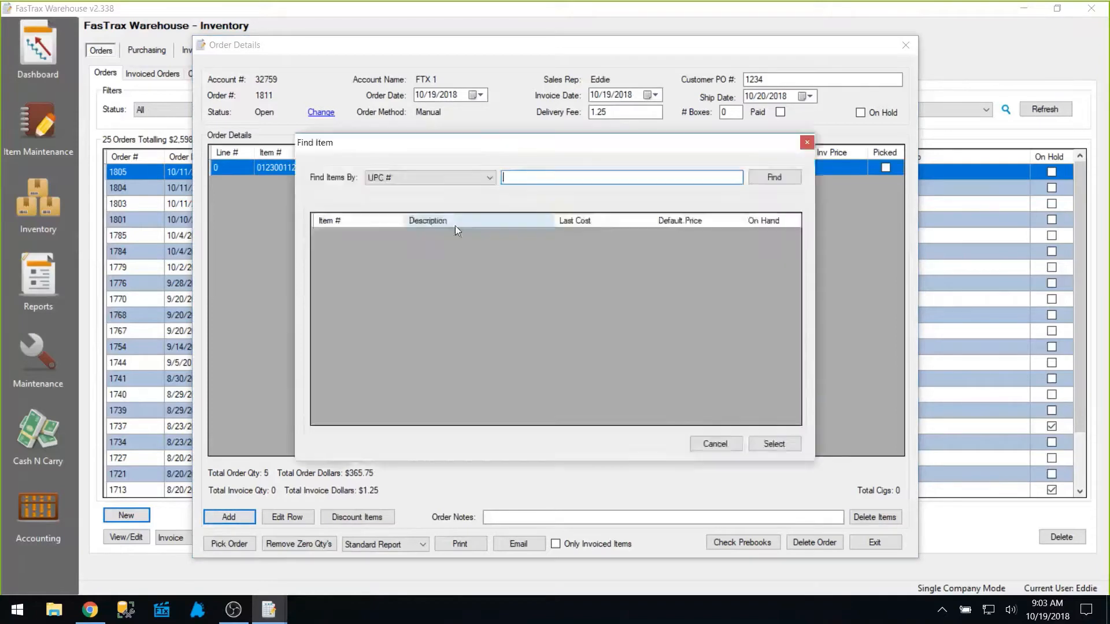
{"action": "left_click", "coordinate": [489, 178]}
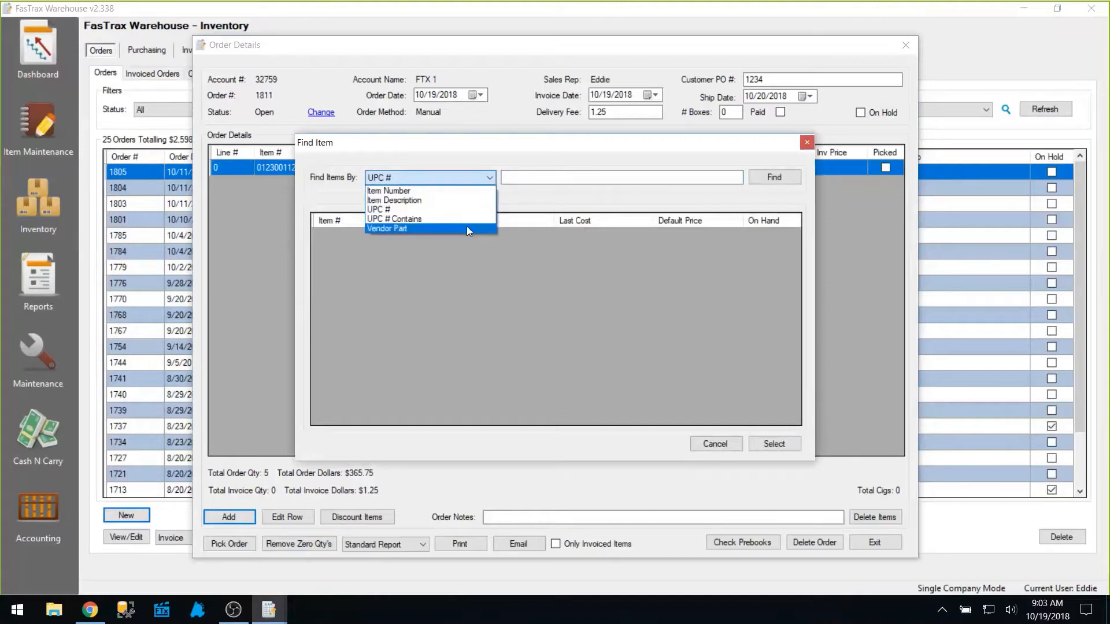
{"action": "left_click", "coordinate": [431, 201]}
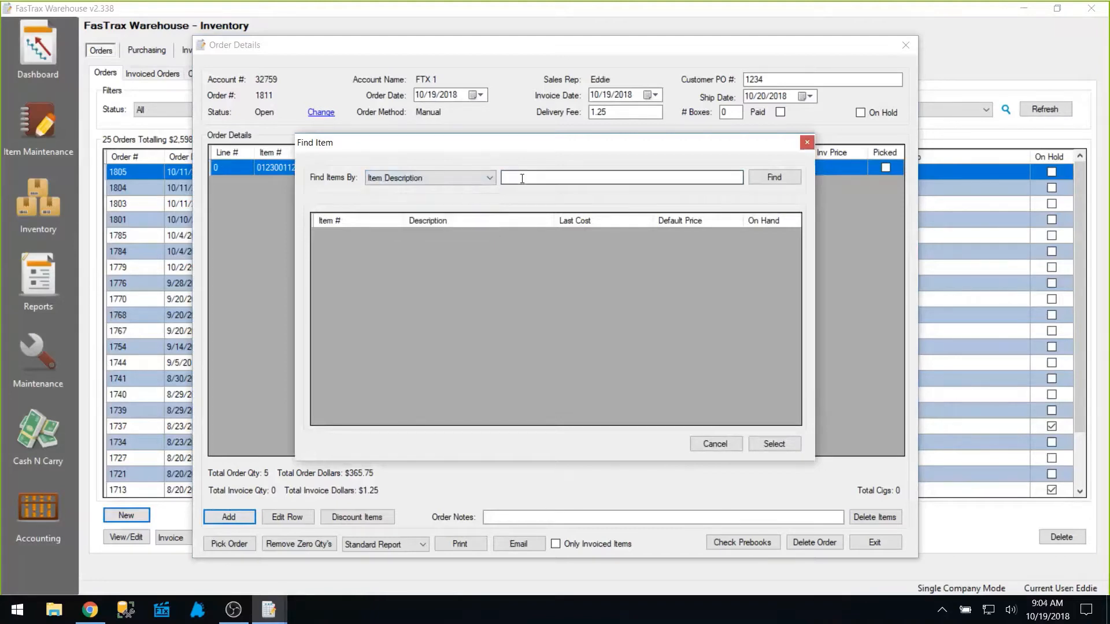
{"action": "left_click", "coordinate": [521, 178]}
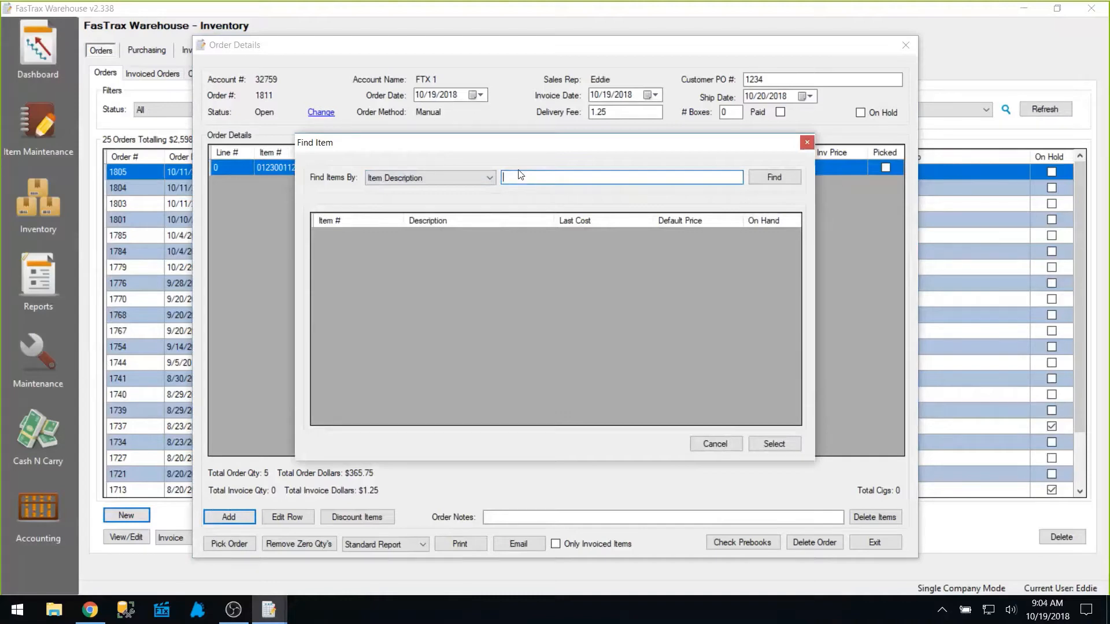
{"action": "type", "text": "jack"}
{"action": "key", "text": "Return"}
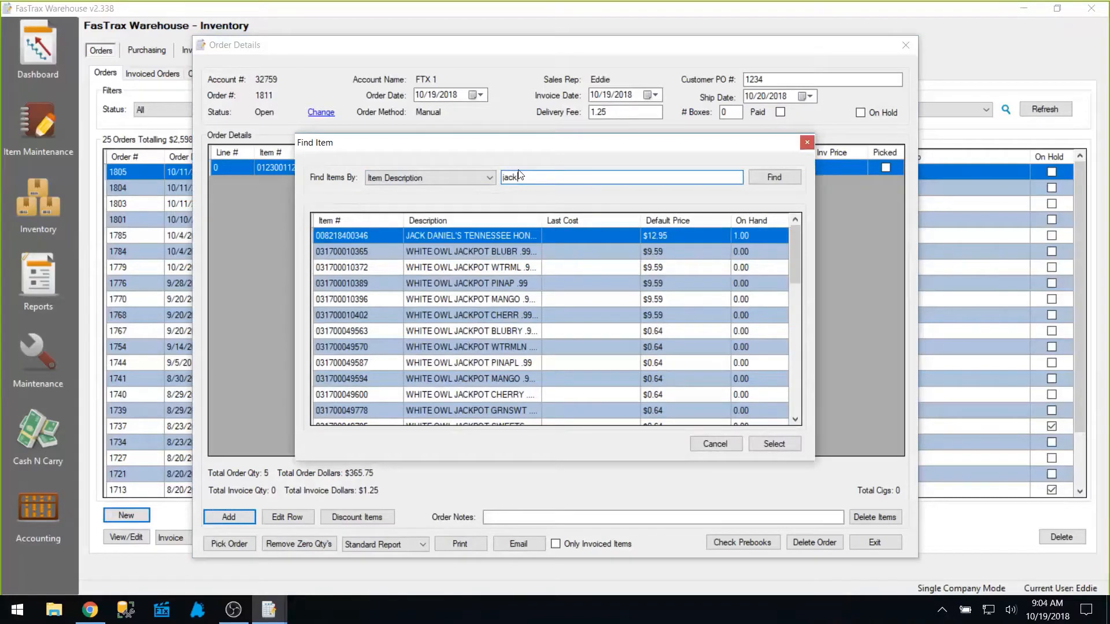
{"action": "double_click", "coordinate": [449, 235]}
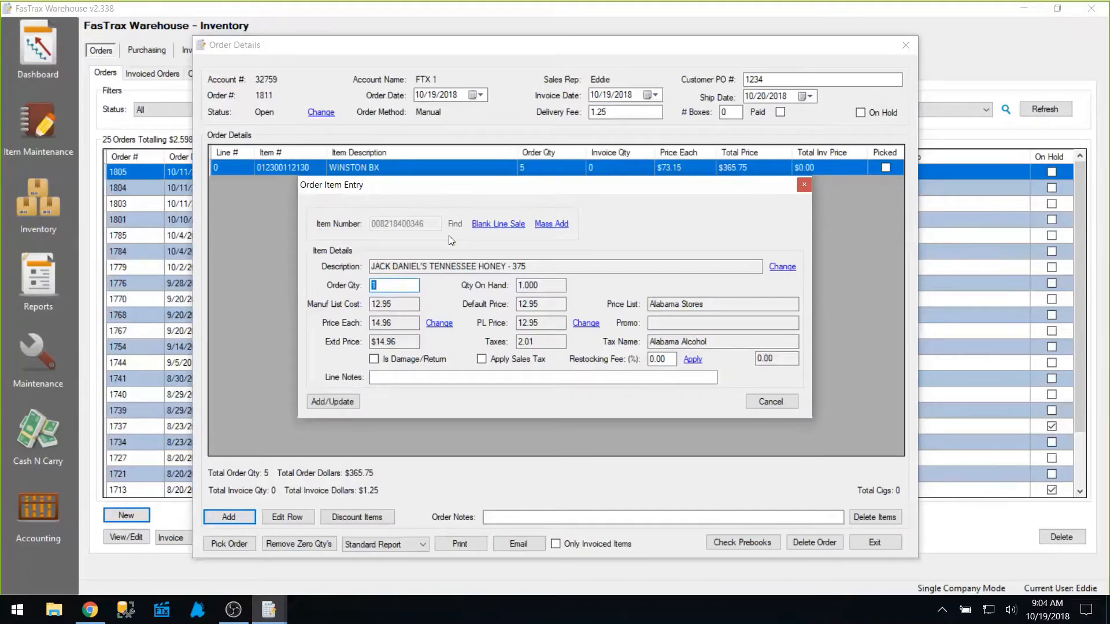
Enter quantity 2 for the Jack Daniel's Tennessee Honey line and save it.
{"action": "type", "text": "2"}
{"action": "key", "text": "Tab"}
{"action": "key", "text": "Return"}
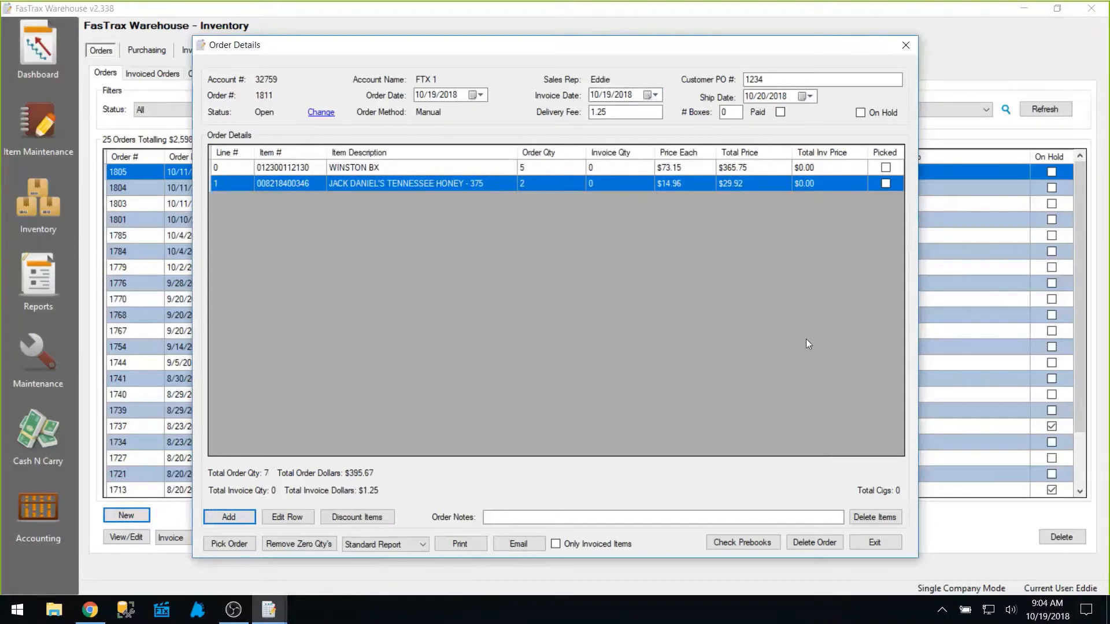
Exit the order, reopen the new FTX 1 order, and bring up its Pick Order window.
{"action": "left_click", "coordinate": [864, 545]}
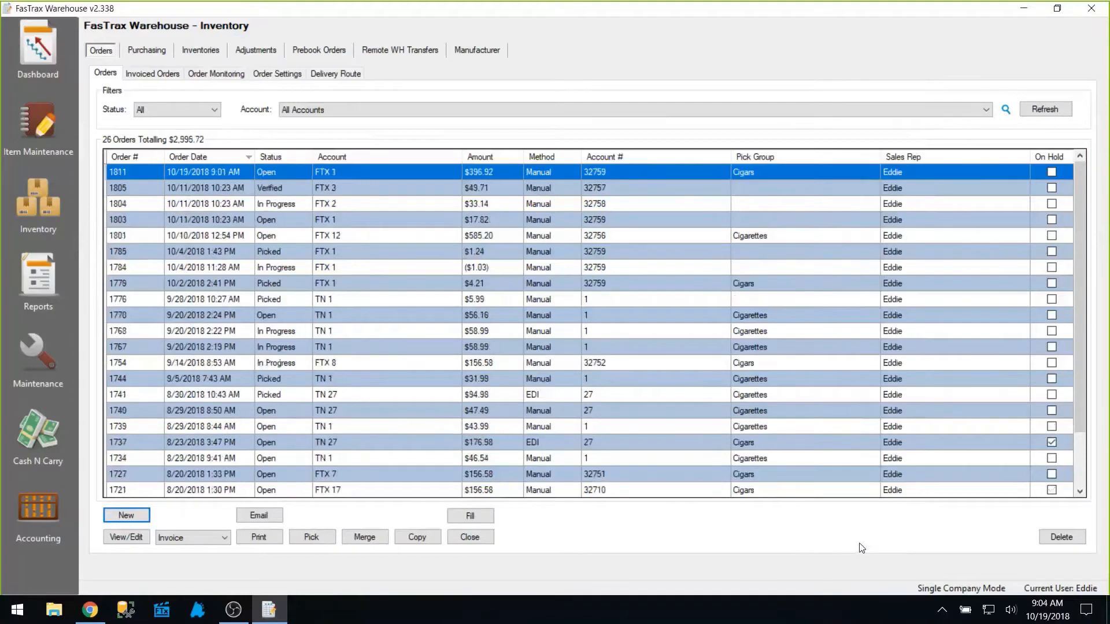
{"action": "double_click", "coordinate": [116, 172]}
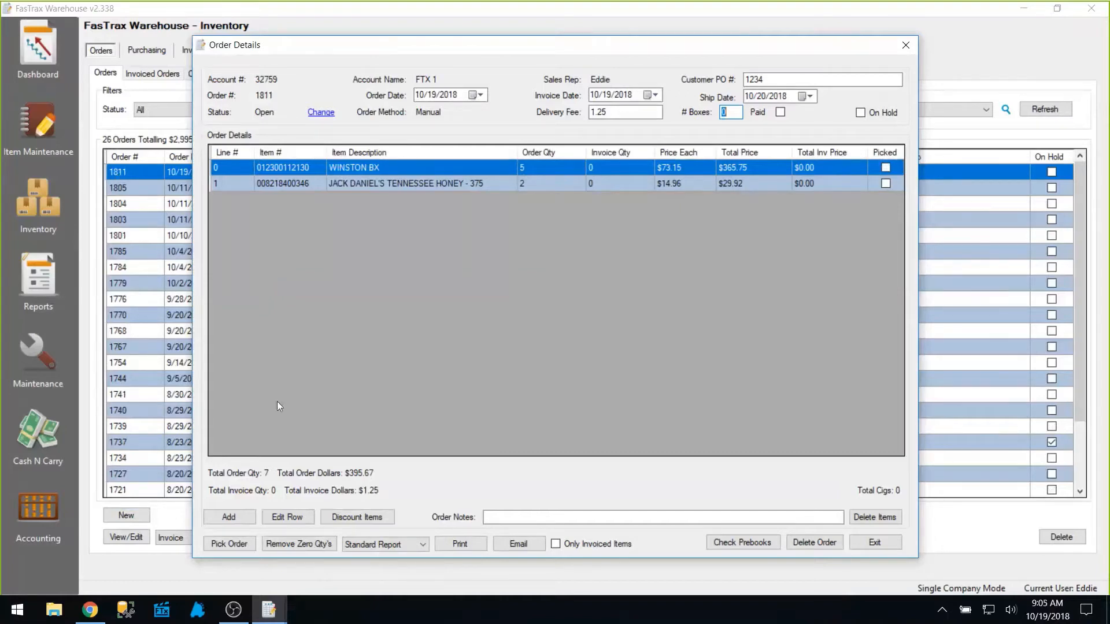
{"action": "left_click", "coordinate": [235, 544]}
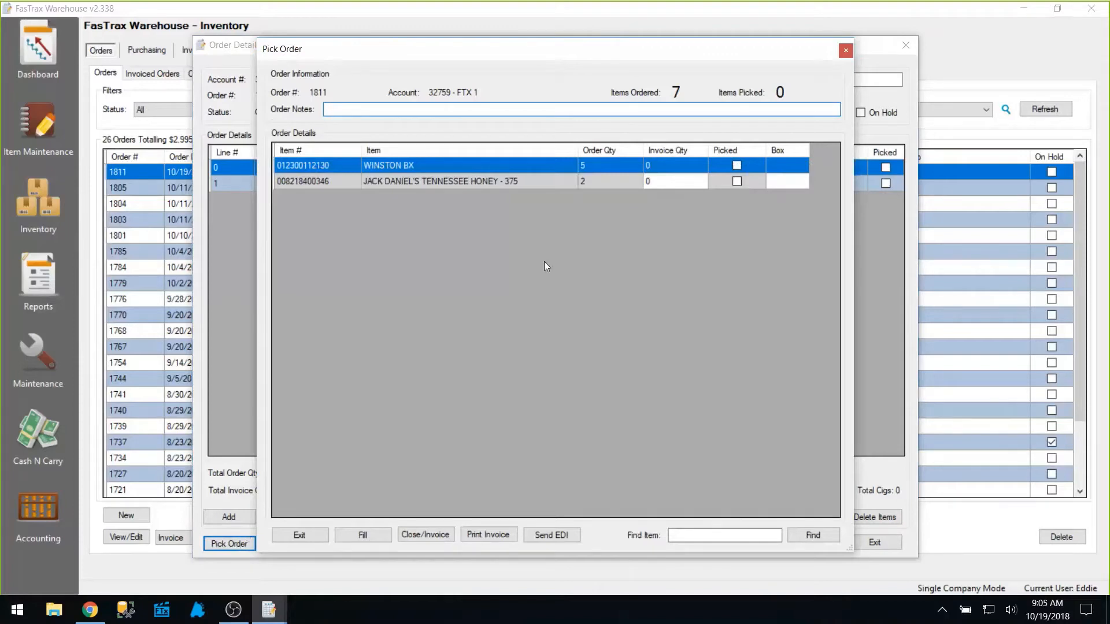
Set the WINSTON BX invoice quantity to 5, then fill the order so all 7 items are picked.
{"action": "left_click", "coordinate": [667, 165]}
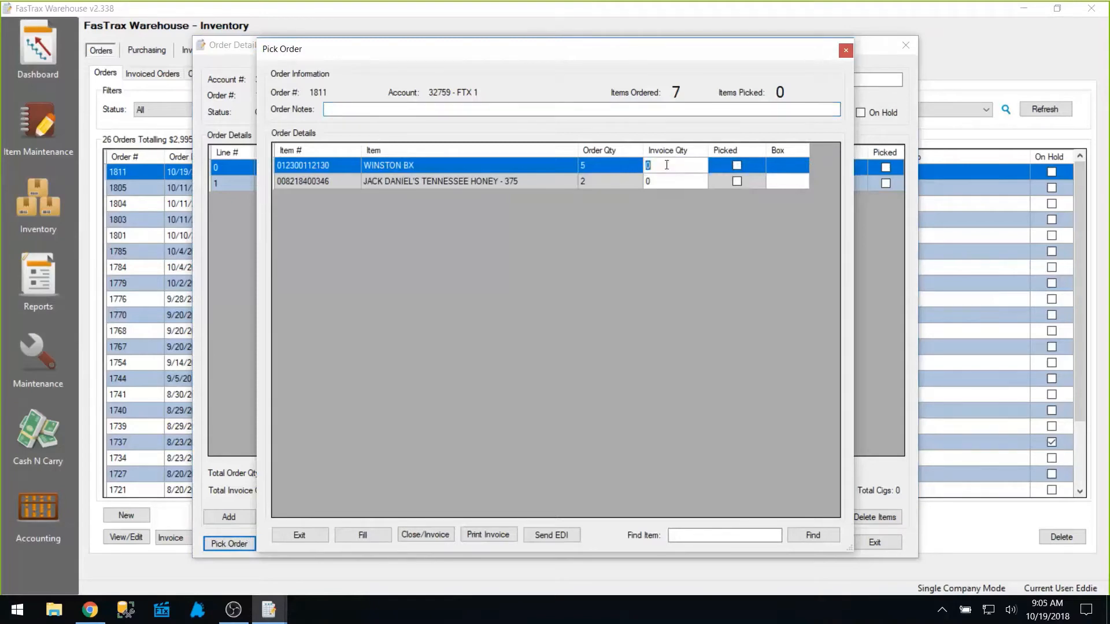
{"action": "type", "text": "5"}
{"action": "key", "text": "Tab"}
{"action": "key", "text": "space"}
{"action": "left_click", "coordinate": [366, 536]}
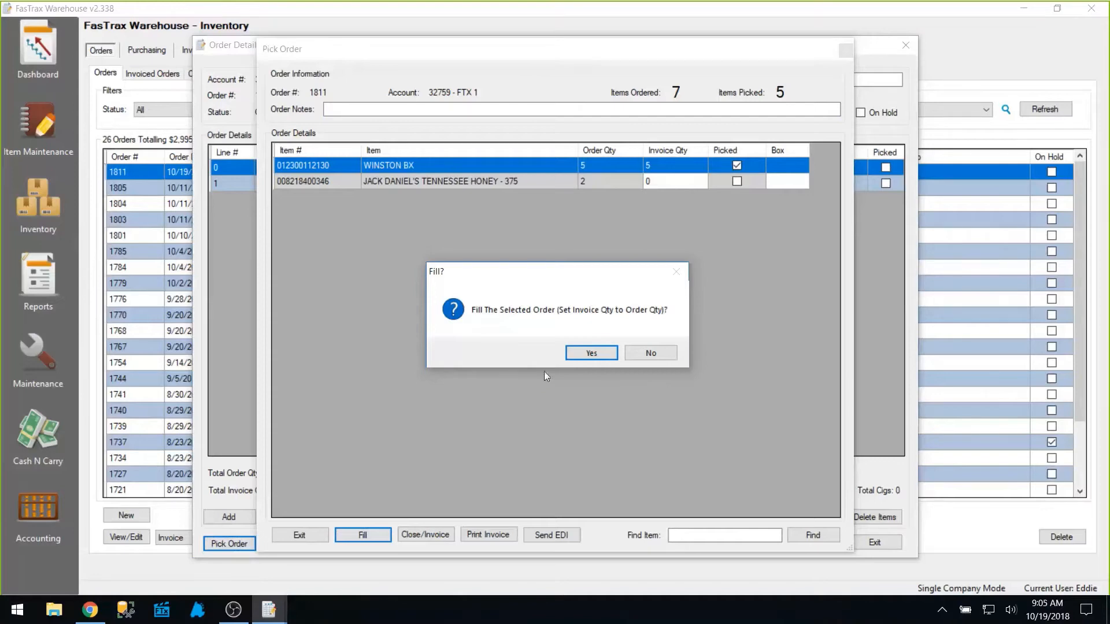
{"action": "left_click", "coordinate": [578, 354]}
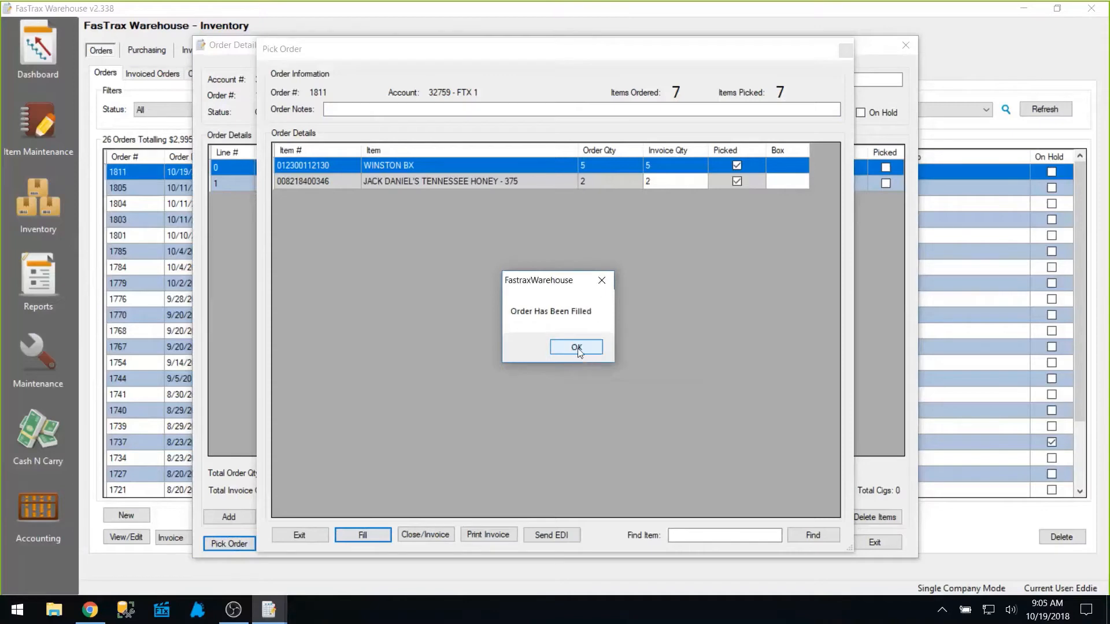
{"action": "left_click", "coordinate": [578, 348]}
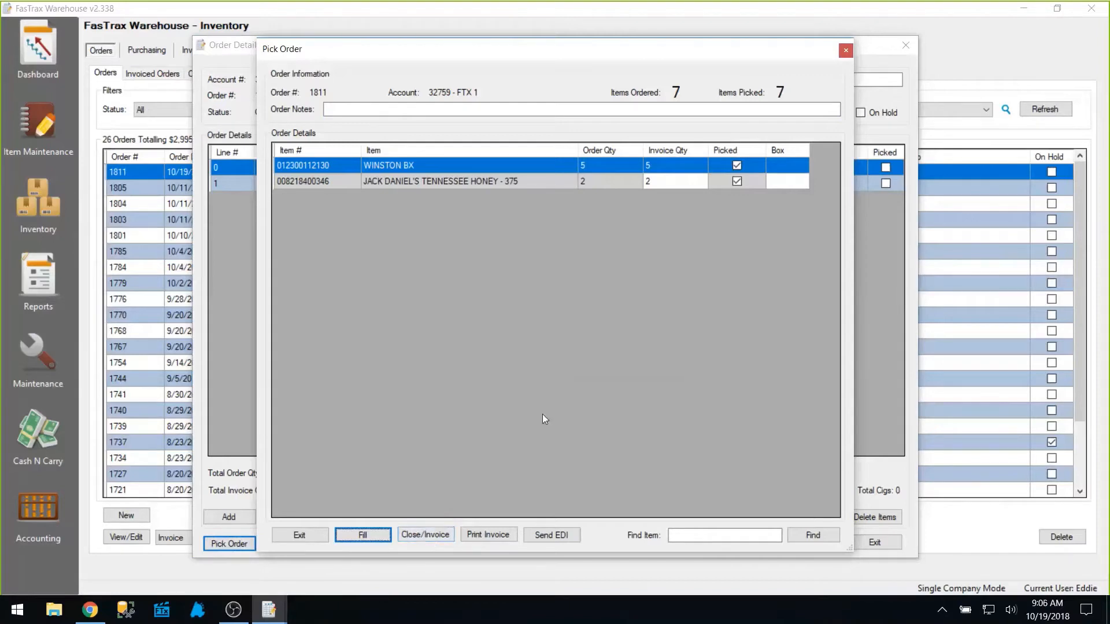
Ship and close the picked order, confirming the invoice and inventory update.
{"action": "left_click", "coordinate": [450, 534]}
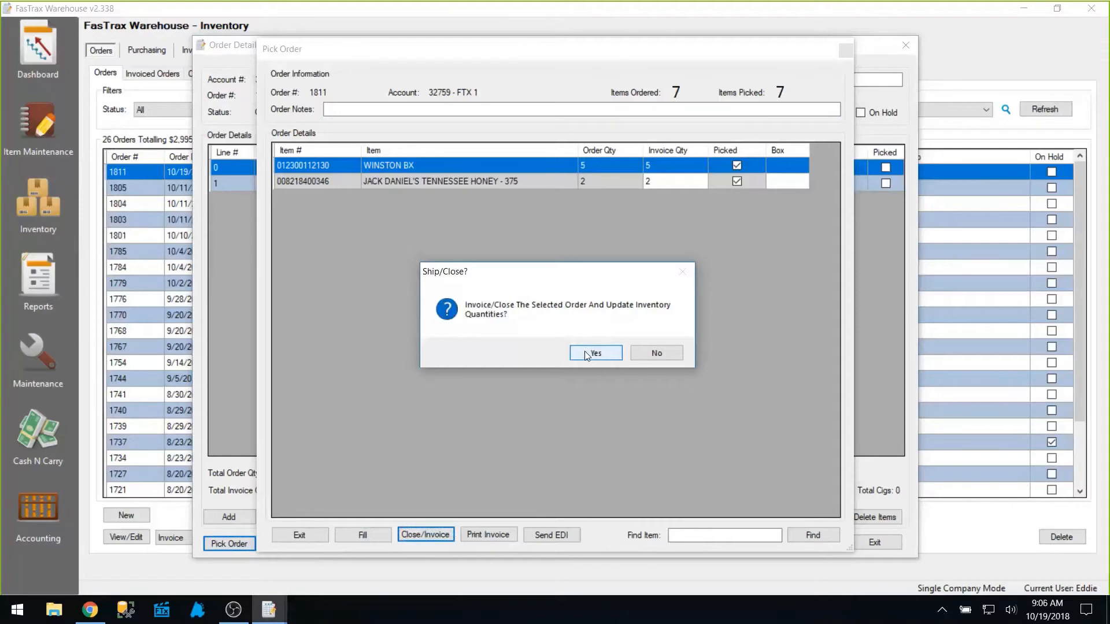
{"action": "left_click", "coordinate": [584, 351]}
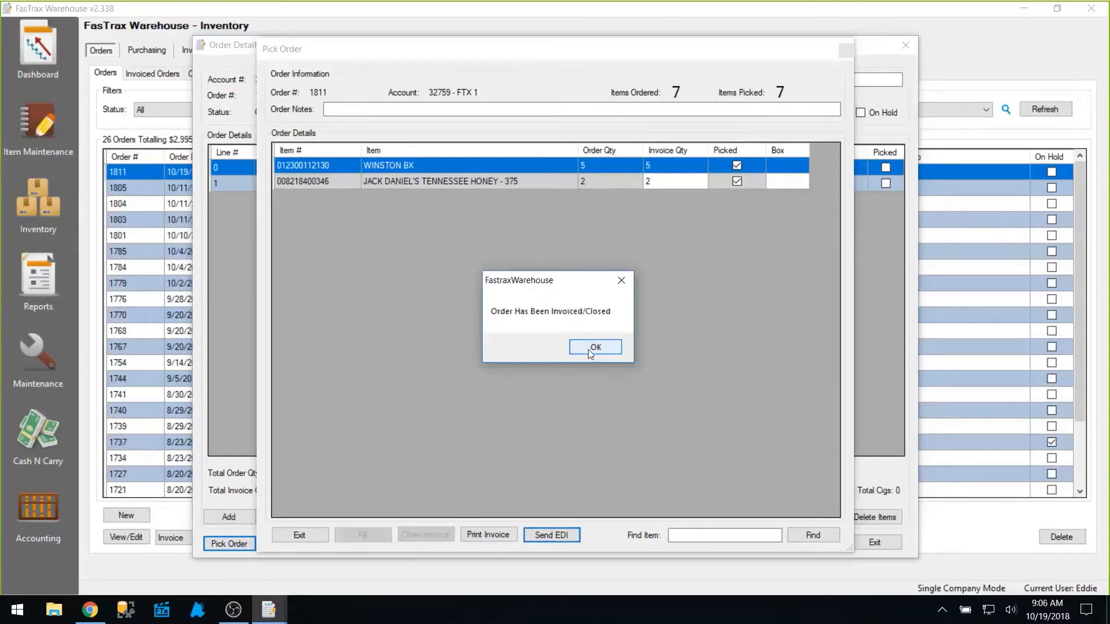
{"action": "left_click", "coordinate": [588, 349]}
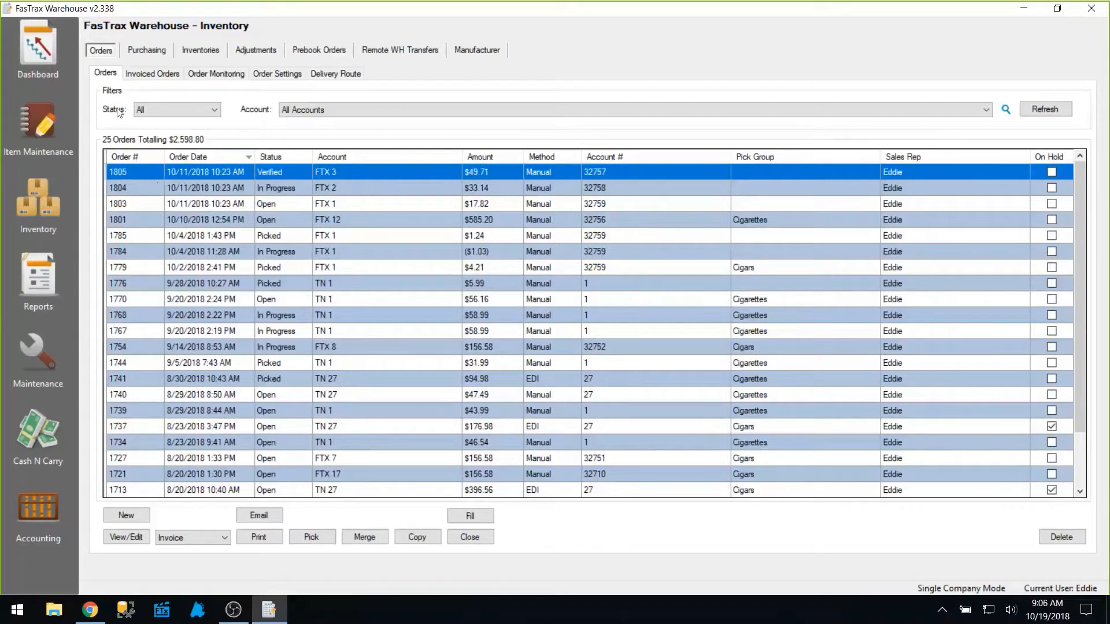
Check the order under Invoiced Orders, return to Orders, then switch to the Purchasing list.
{"action": "left_click", "coordinate": [147, 75]}
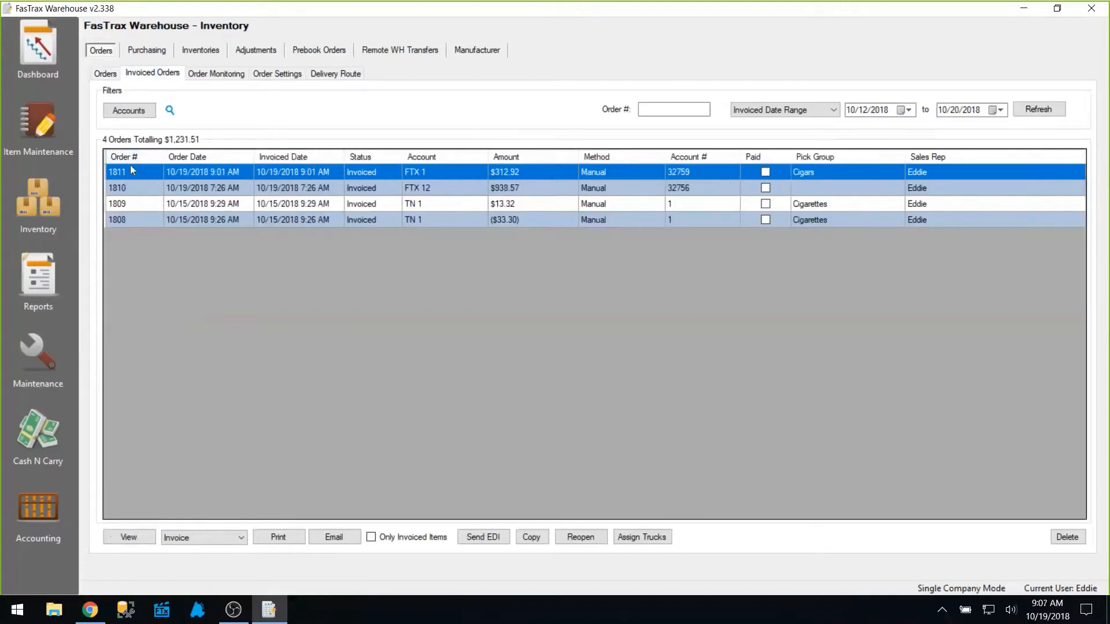
{"action": "left_click", "coordinate": [104, 74]}
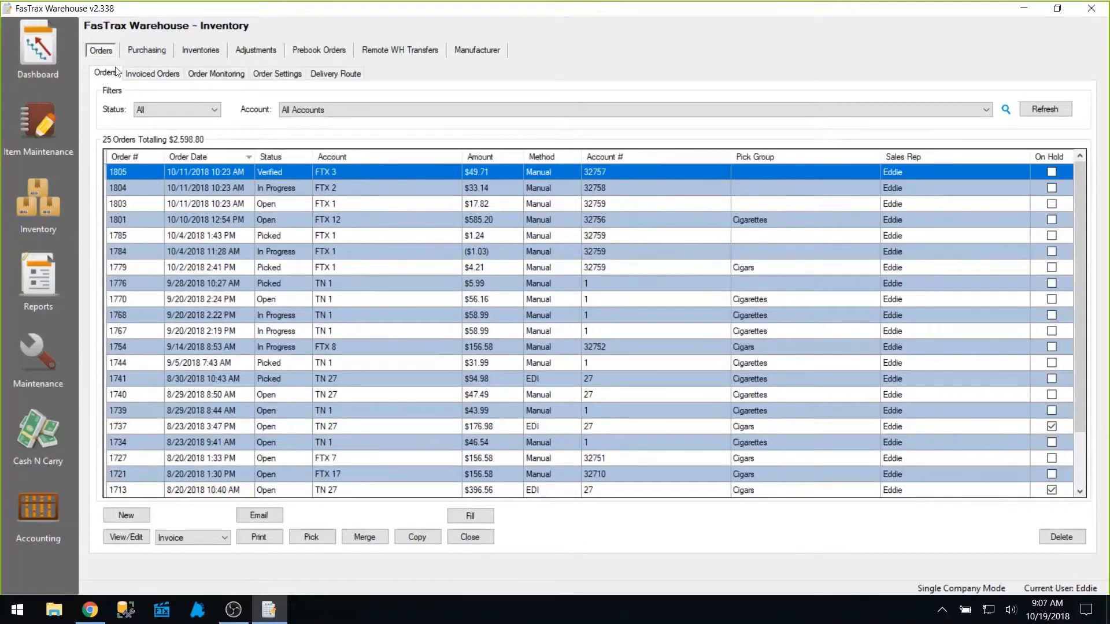
{"action": "left_click", "coordinate": [150, 54]}
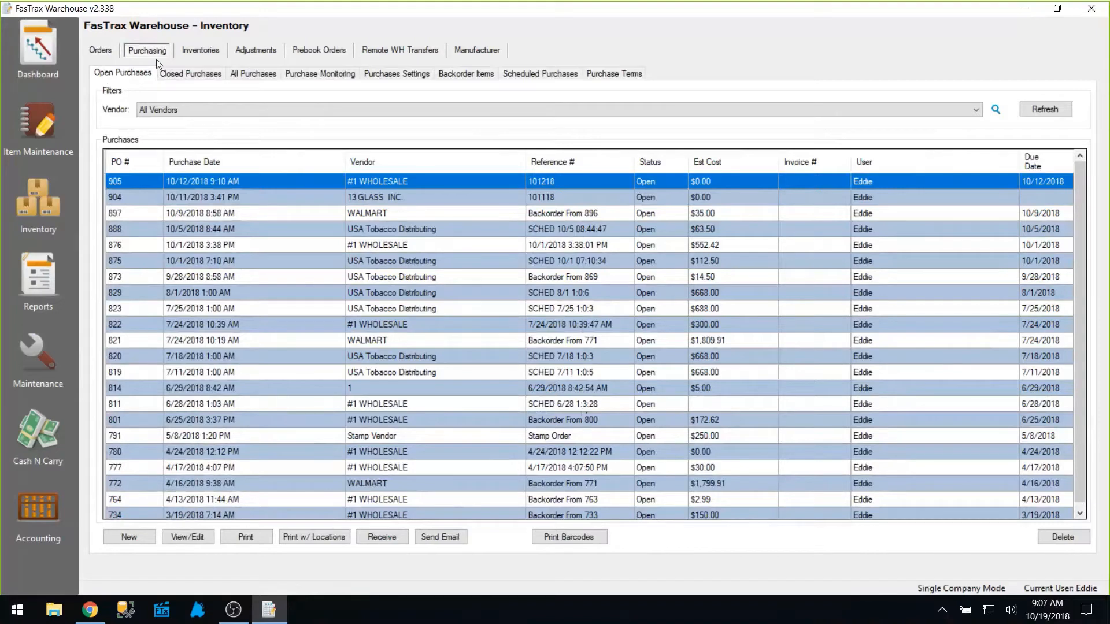
Start a new #1 WHOLESALE purchase with the Days Of Inventory order method.
{"action": "left_click", "coordinate": [127, 538]}
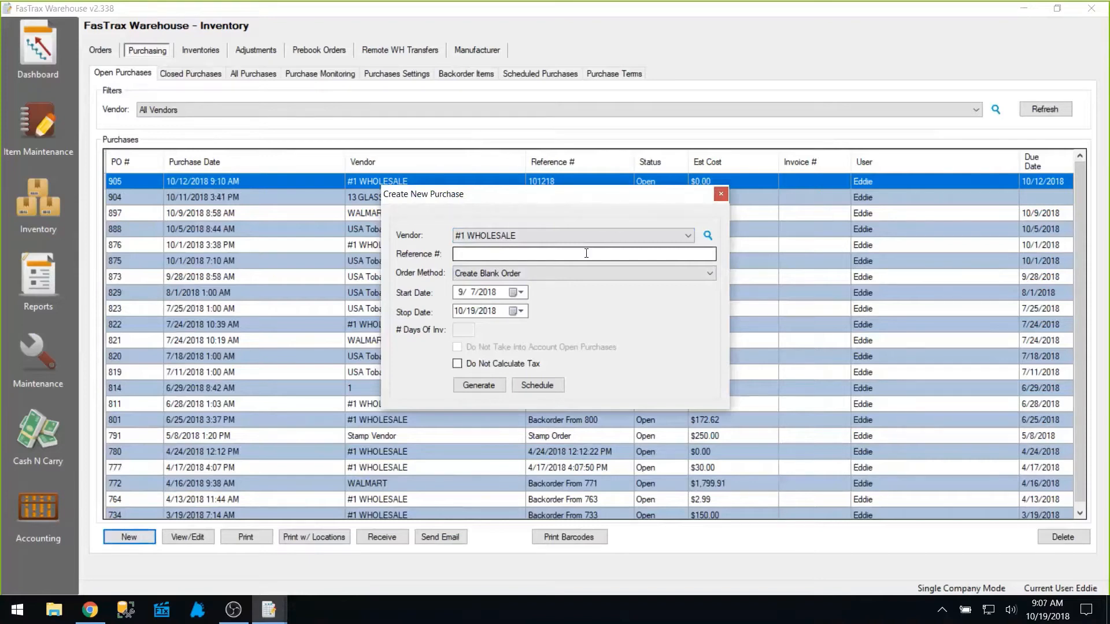
{"action": "left_click", "coordinate": [710, 274]}
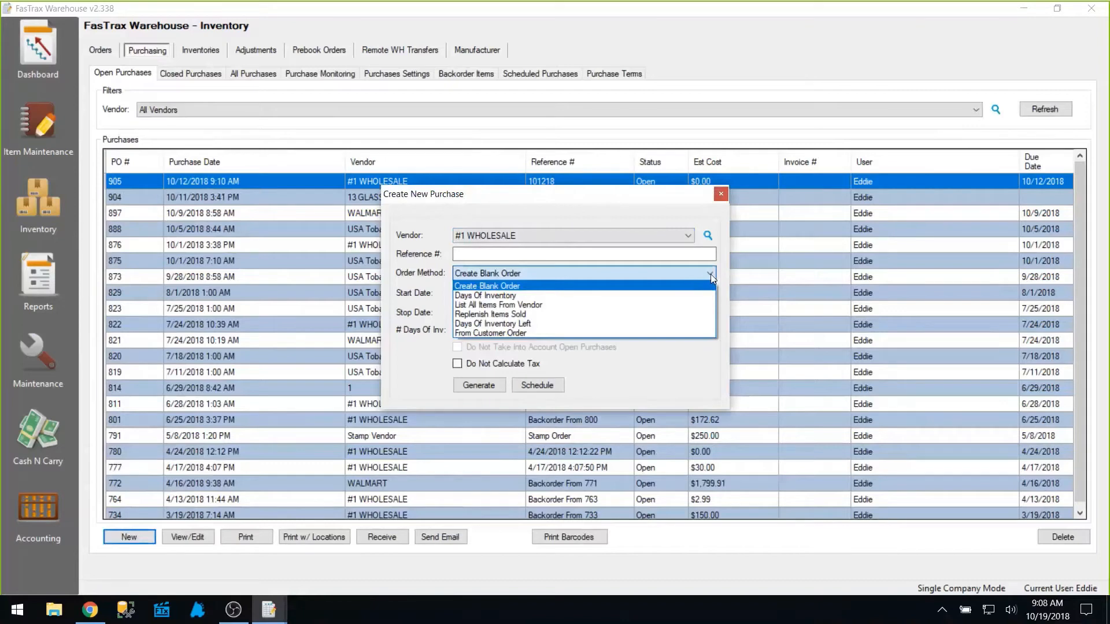
{"action": "key", "text": "Down"}
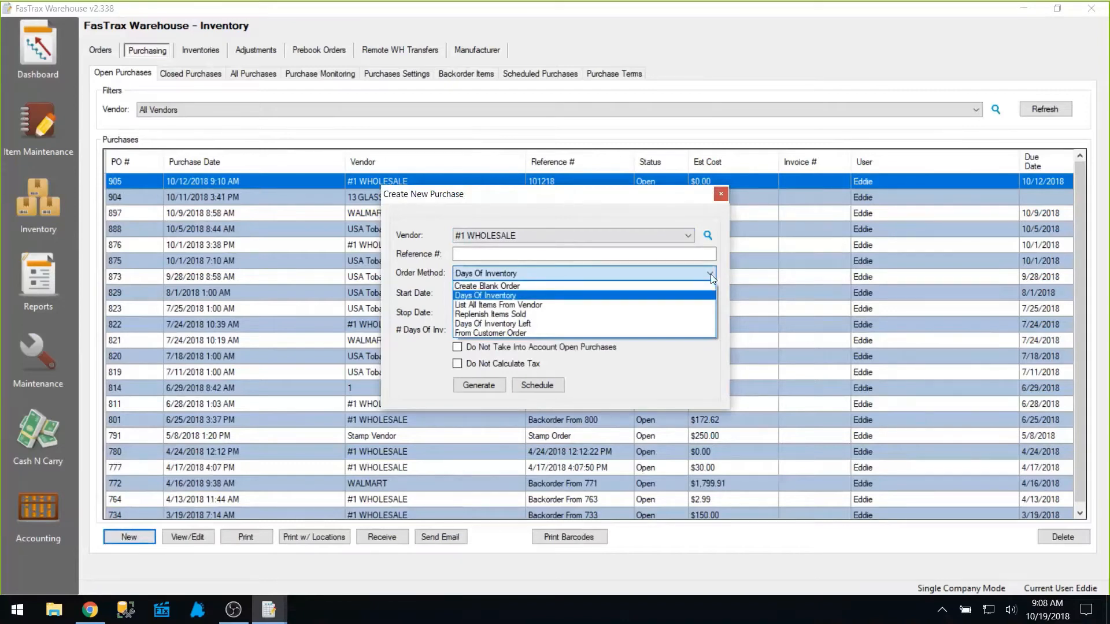
{"action": "key", "text": "Down"}
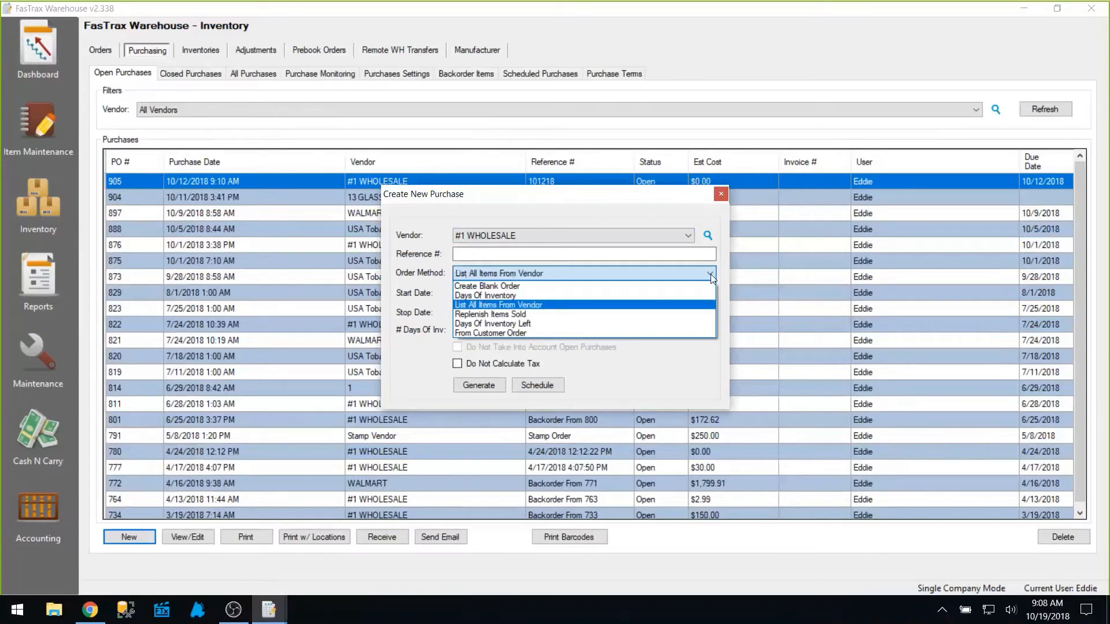
{"action": "key", "text": "Down"}
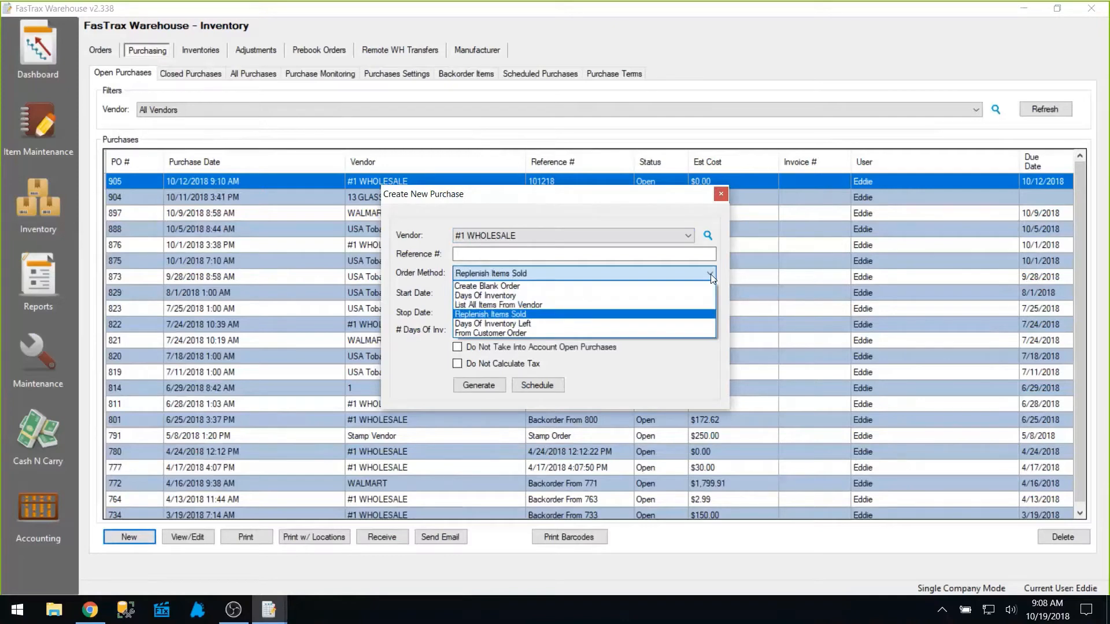
{"action": "key", "text": "Down"}
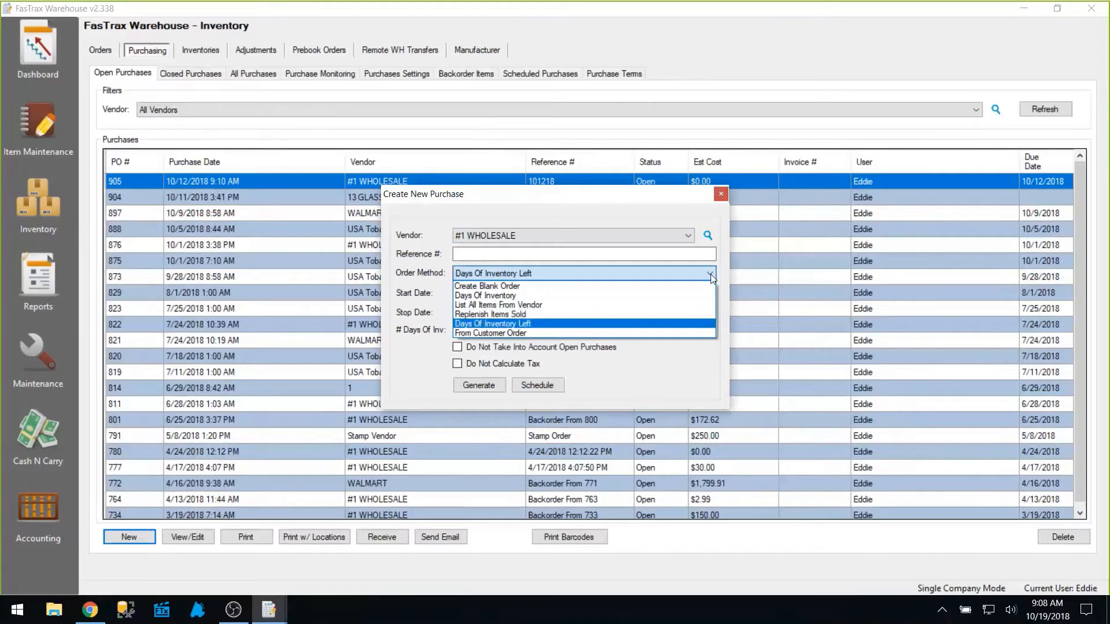
{"action": "key", "text": "Up"}
{"action": "key", "text": "Up"}
{"action": "key", "text": "Up"}
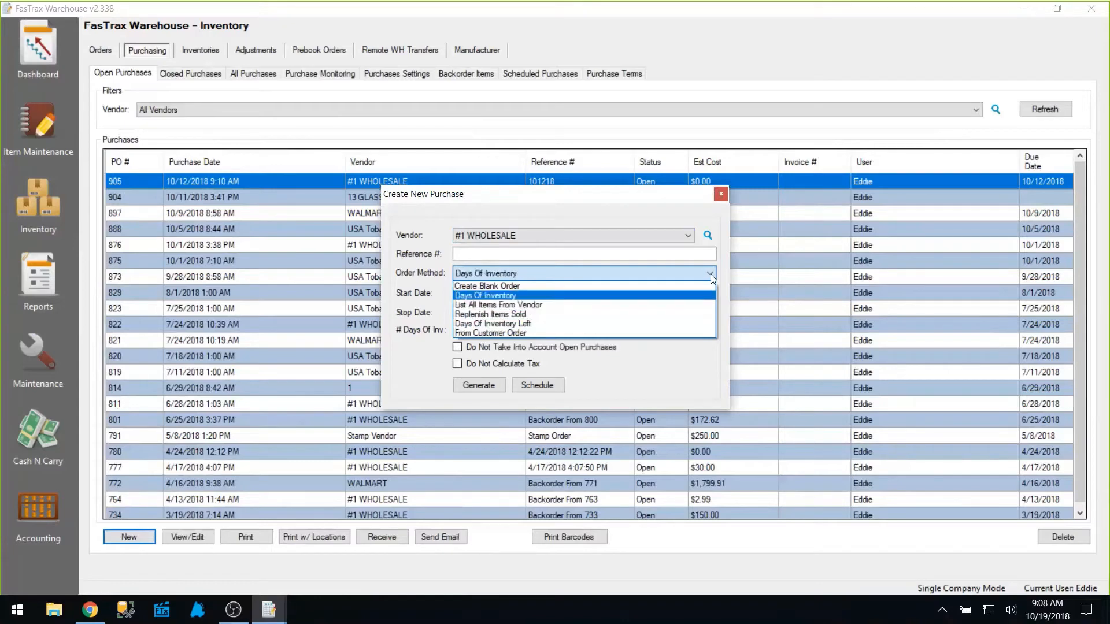
{"action": "key", "text": "Return"}
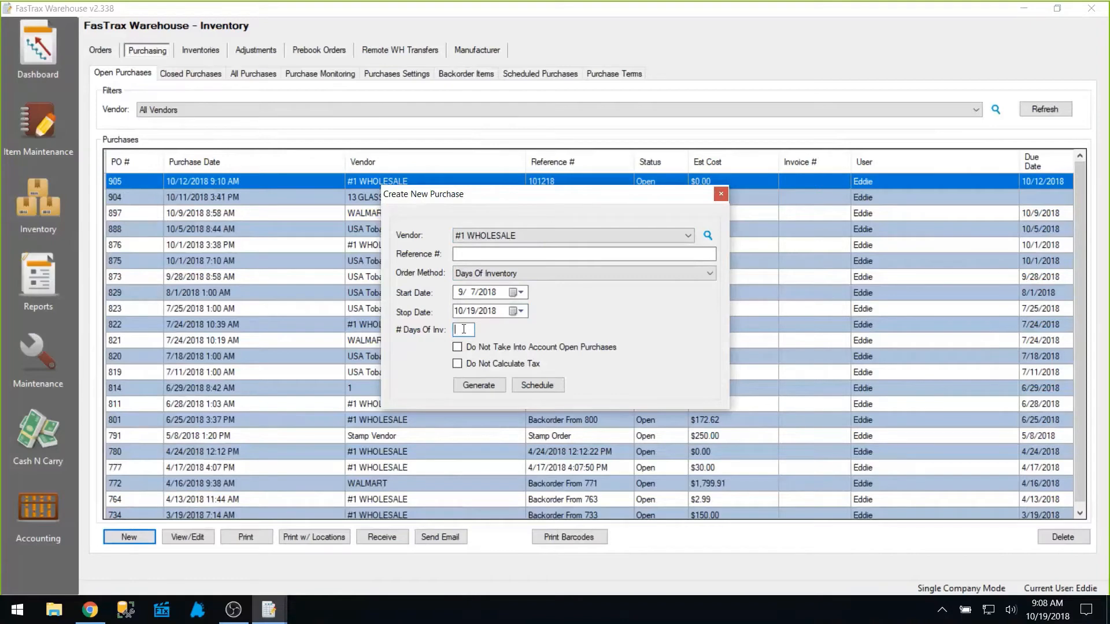
Set the new purchase to cover 14 days of inventory.
{"action": "type", "text": "14"}
{"action": "left_click", "coordinate": [474, 387]}
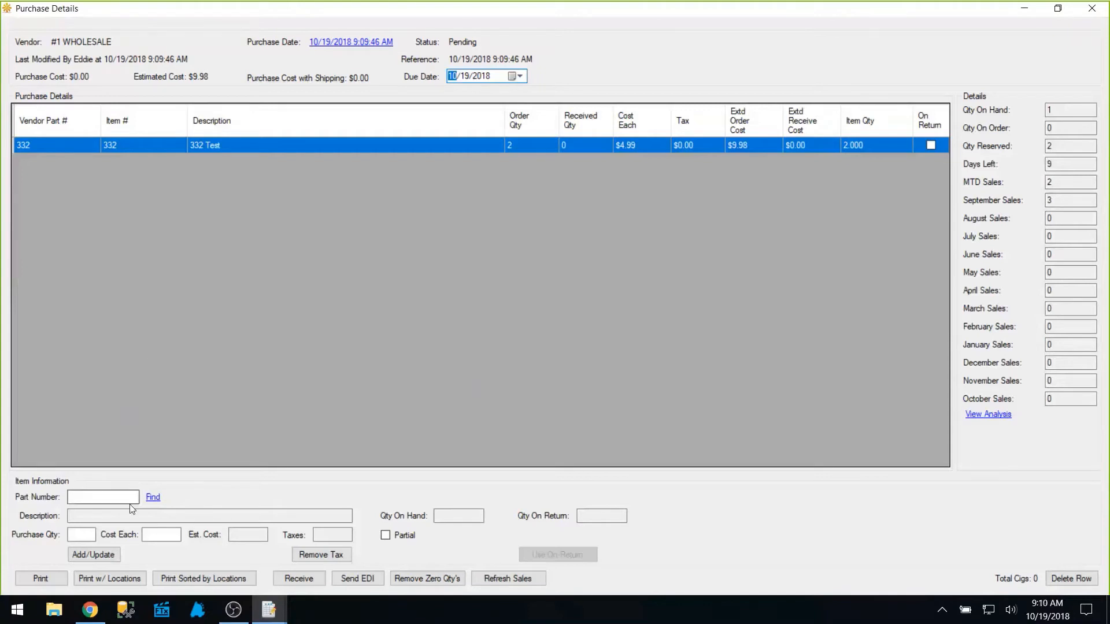
{"action": "left_click", "coordinate": [101, 499]}
{"action": "left_click", "coordinate": [101, 498]}
{"action": "type", "text": "0123001121"}
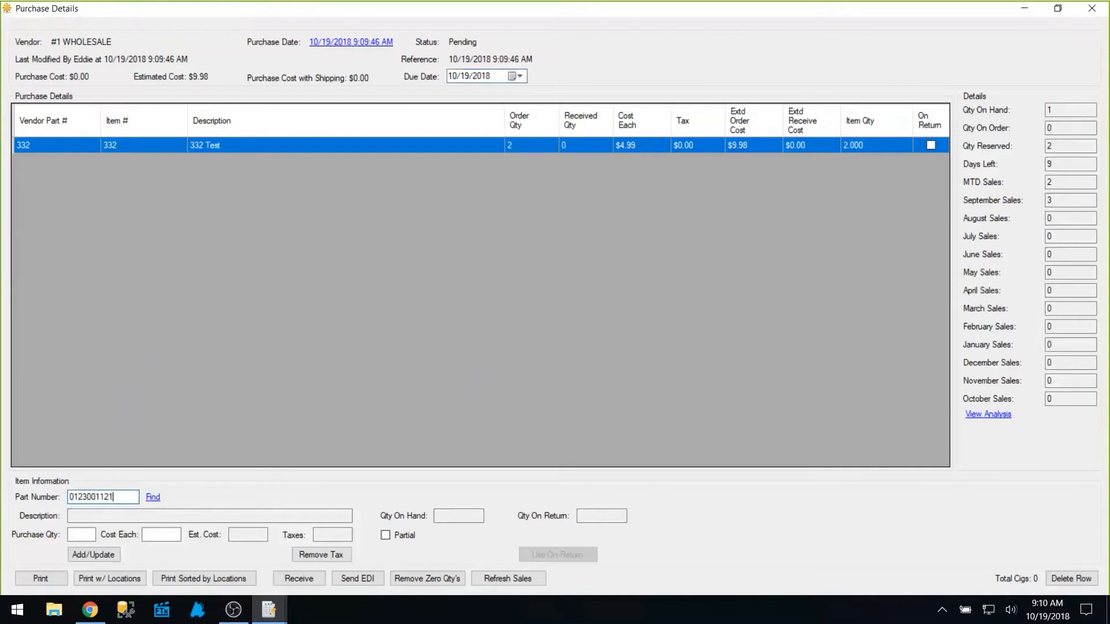
{"action": "type", "text": "30"}
{"action": "key", "text": "Return"}
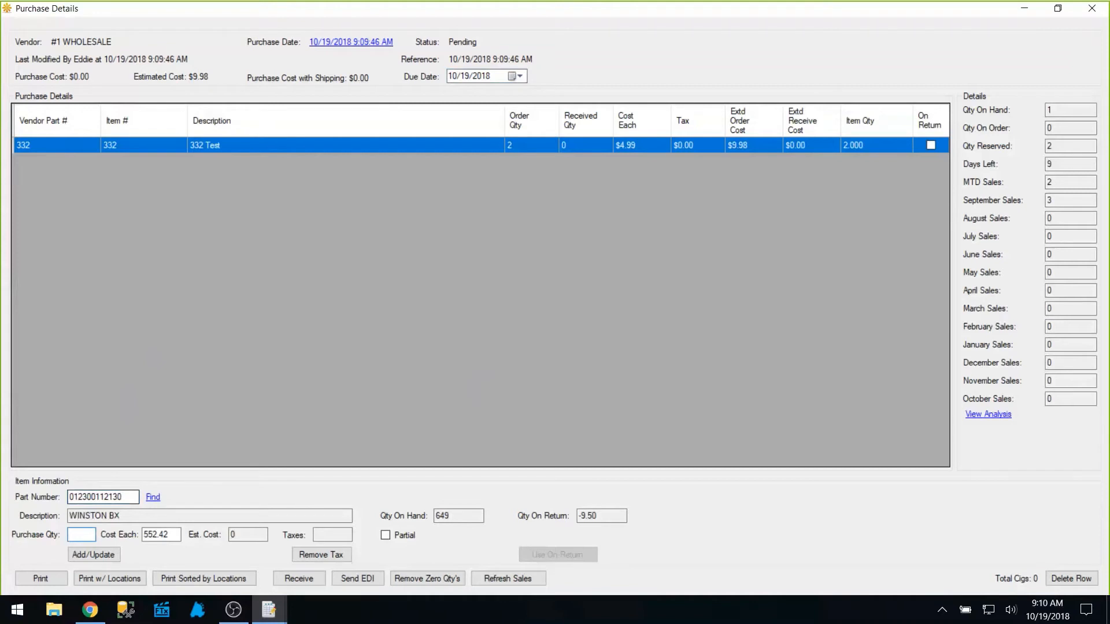
{"action": "type", "text": "1"}
{"action": "key", "text": "Return"}
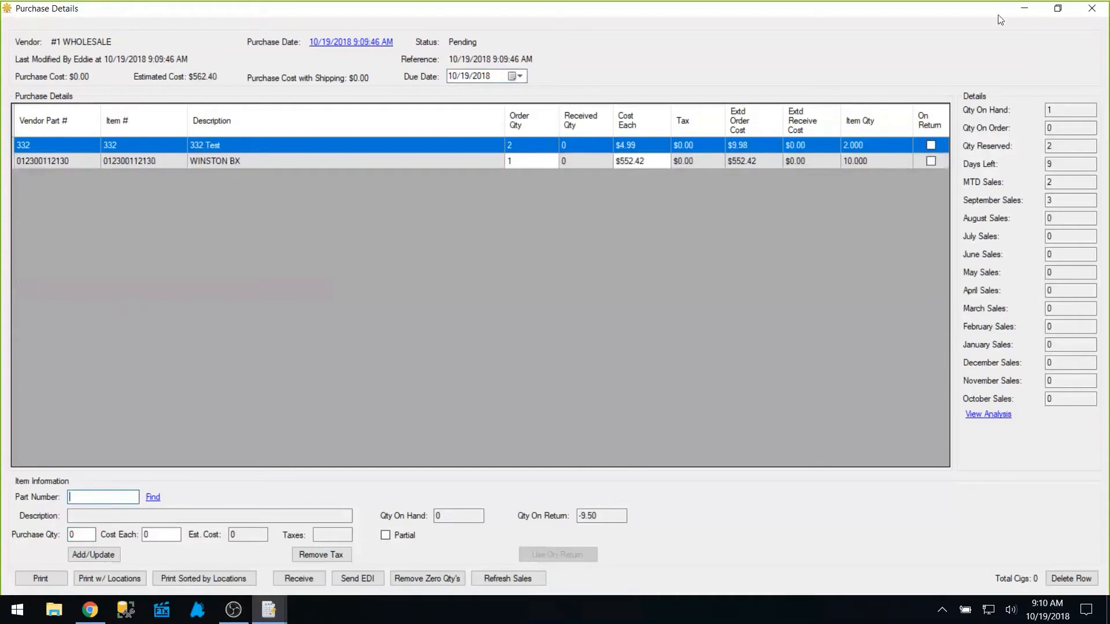
{"action": "left_click", "coordinate": [1090, 8]}
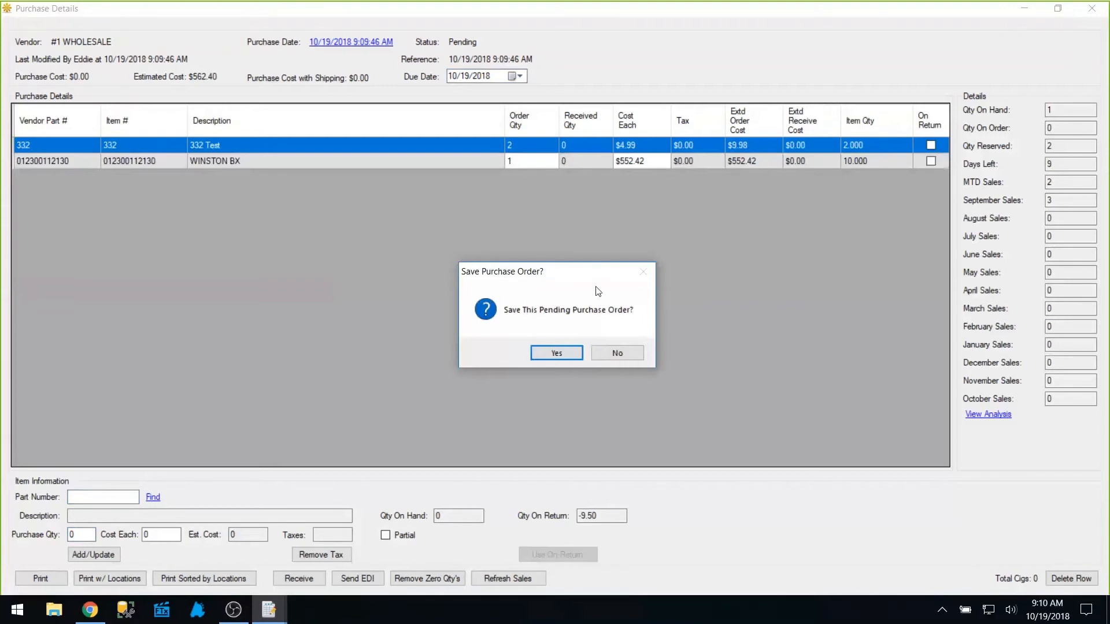
{"action": "left_click", "coordinate": [550, 354]}
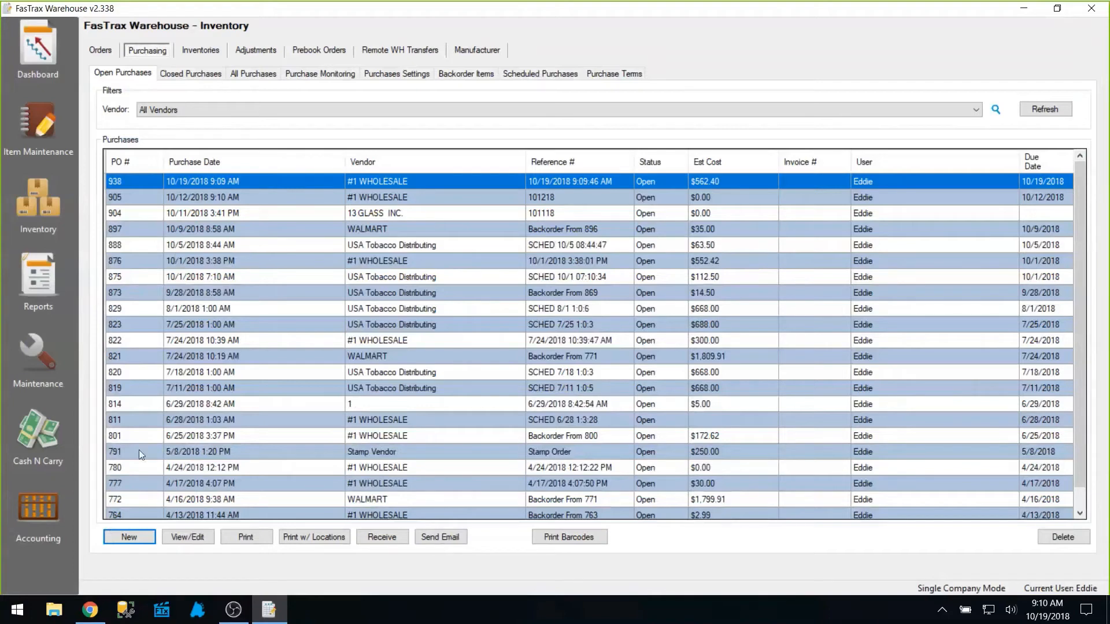
Generate a new #1 WHOLESALE purchase using the Replenish Items Sold order method.
{"action": "left_click", "coordinate": [127, 536]}
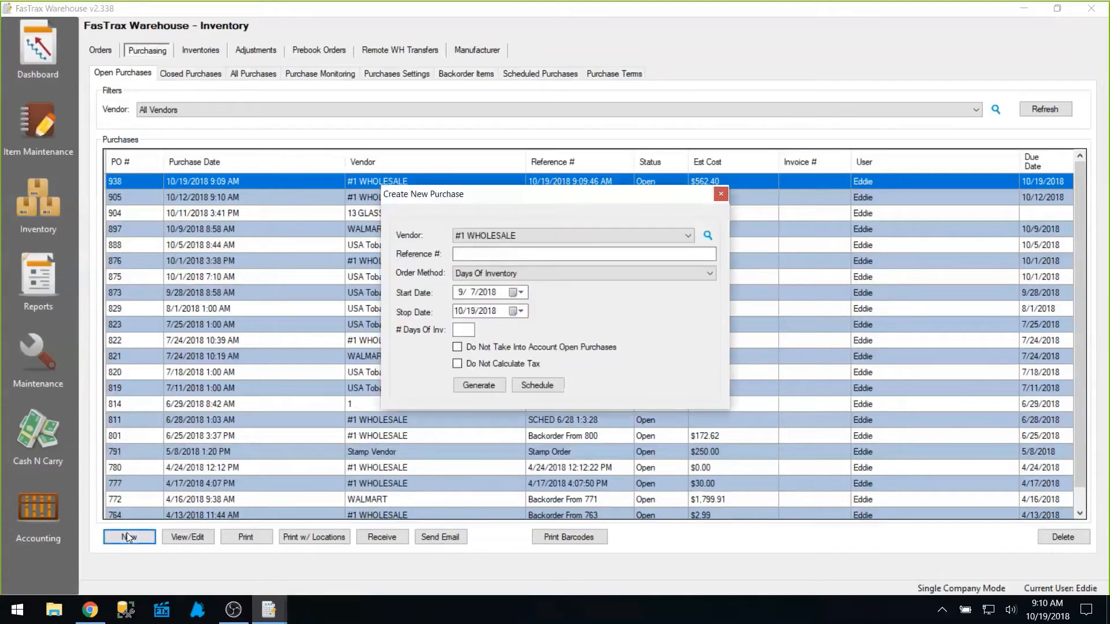
{"action": "left_click", "coordinate": [709, 273]}
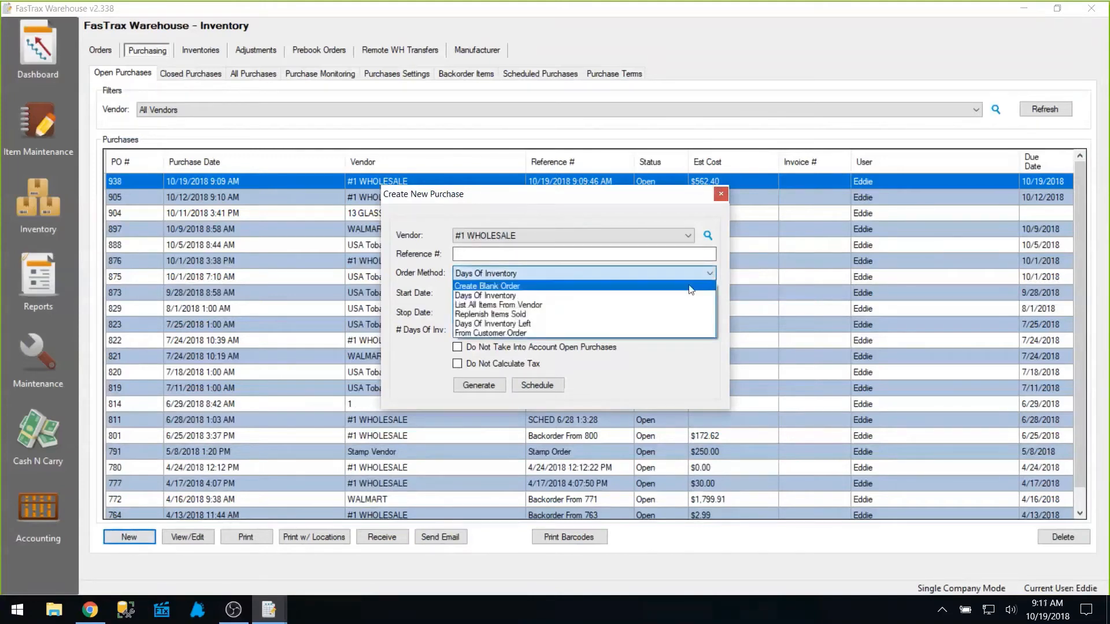
{"action": "left_click", "coordinate": [668, 315]}
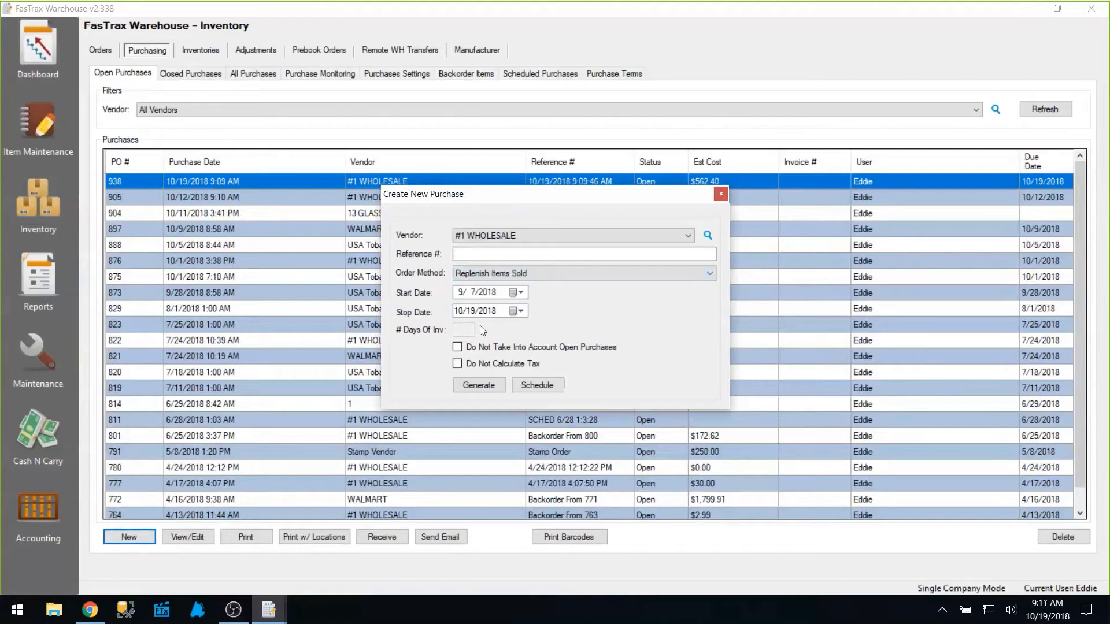
{"action": "left_click", "coordinate": [473, 383]}
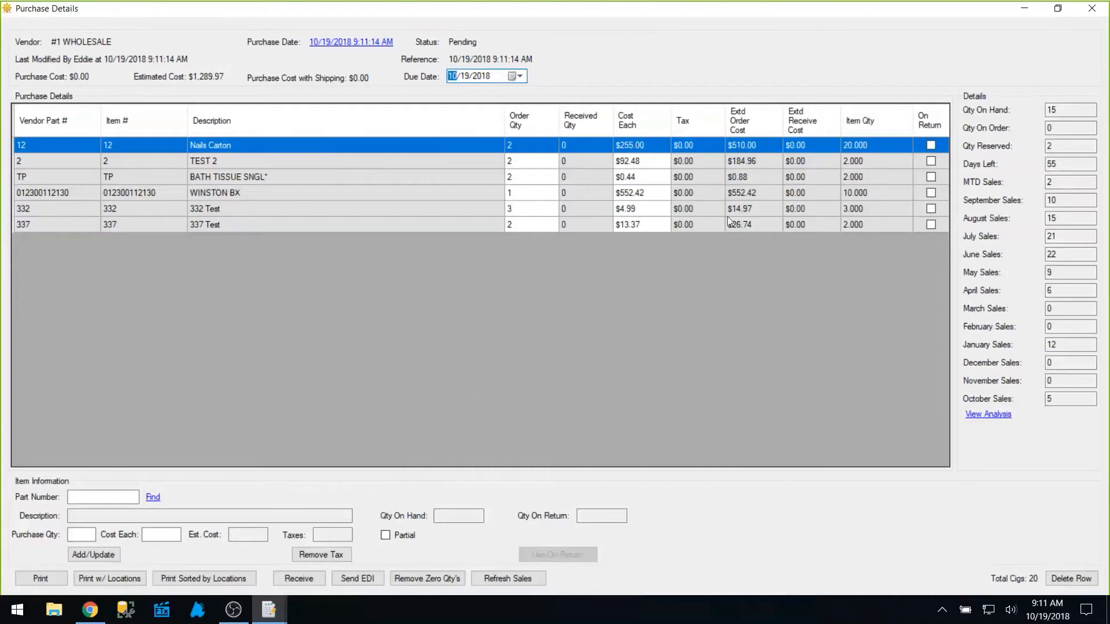
Close the six-line replenishment purchase and save it as PO 939.
{"action": "left_click", "coordinate": [1091, 8]}
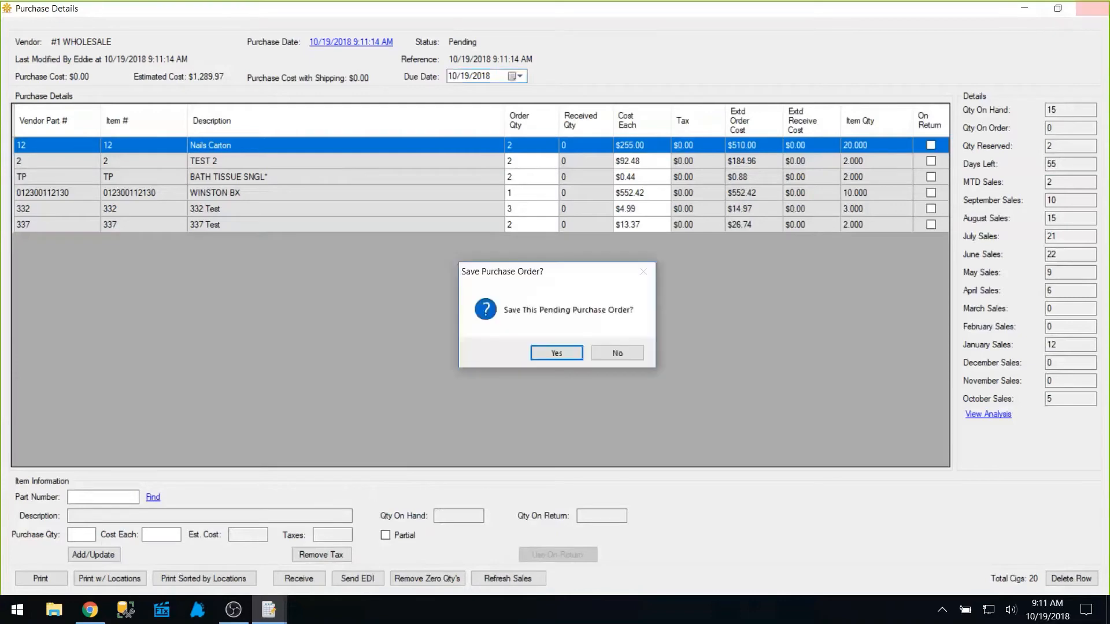
{"action": "left_click", "coordinate": [556, 352]}
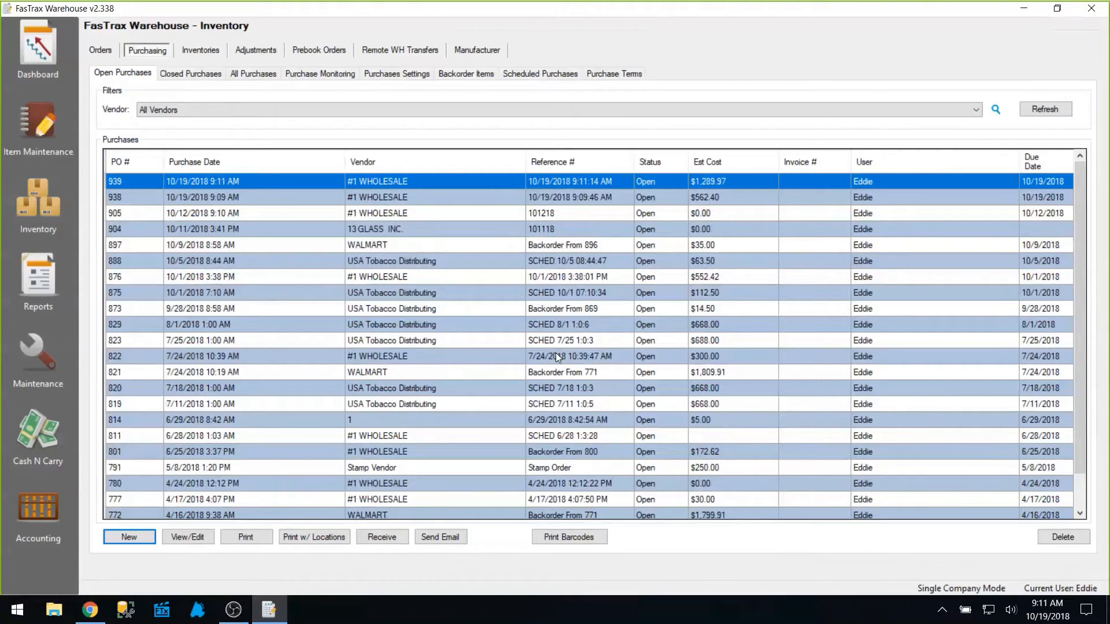
Open purchase 938's details and bring up its Receive A Purchase window.
{"action": "left_click", "coordinate": [125, 200]}
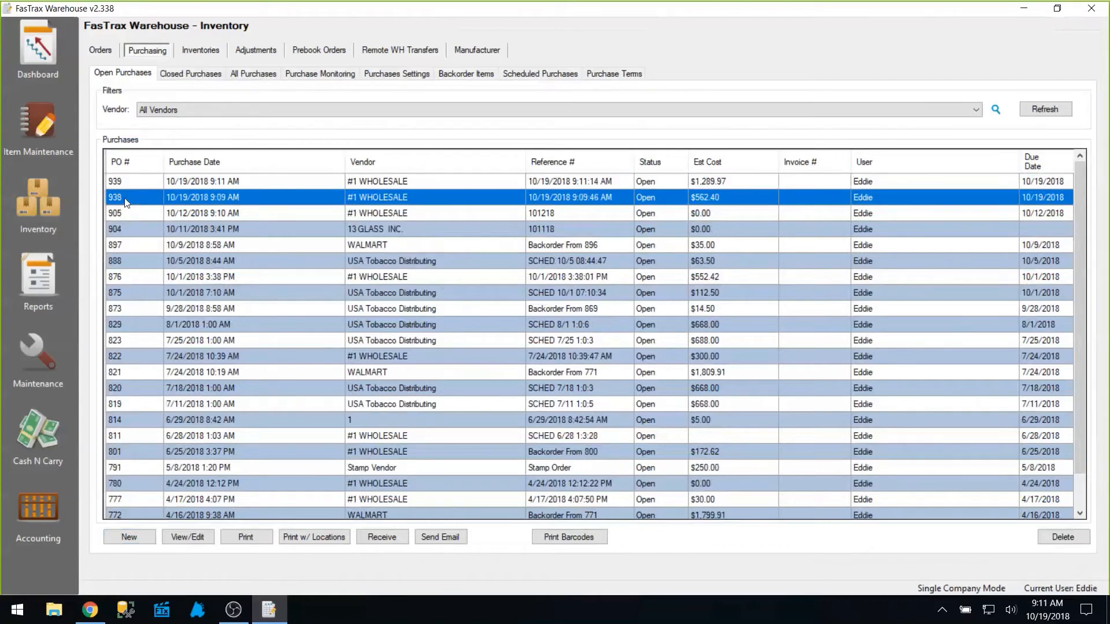
{"action": "double_click", "coordinate": [125, 200]}
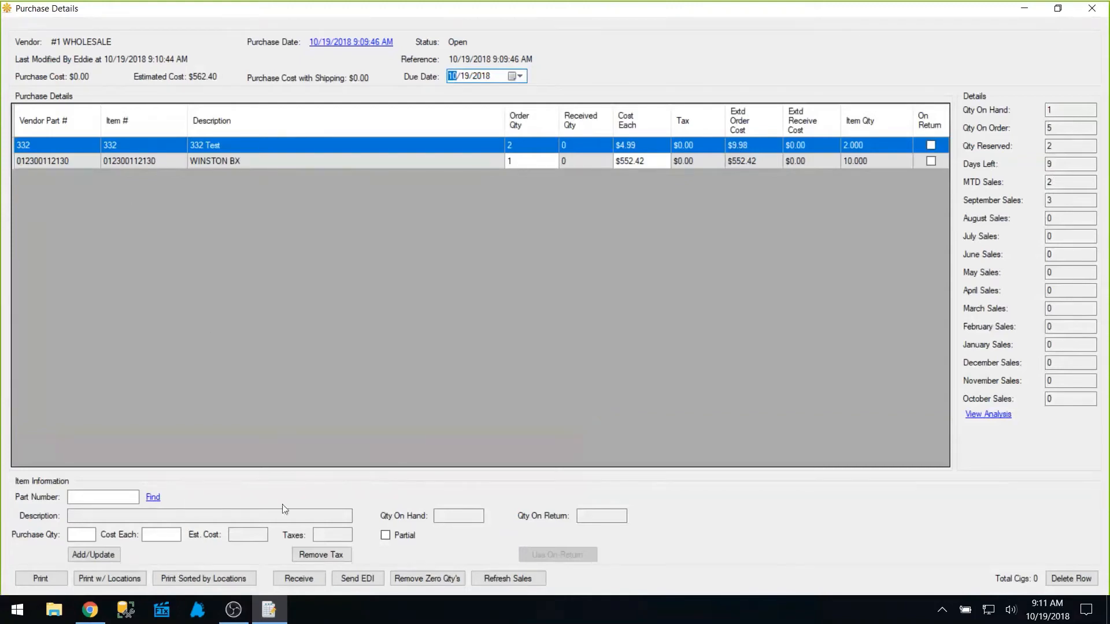
{"action": "left_click", "coordinate": [298, 579]}
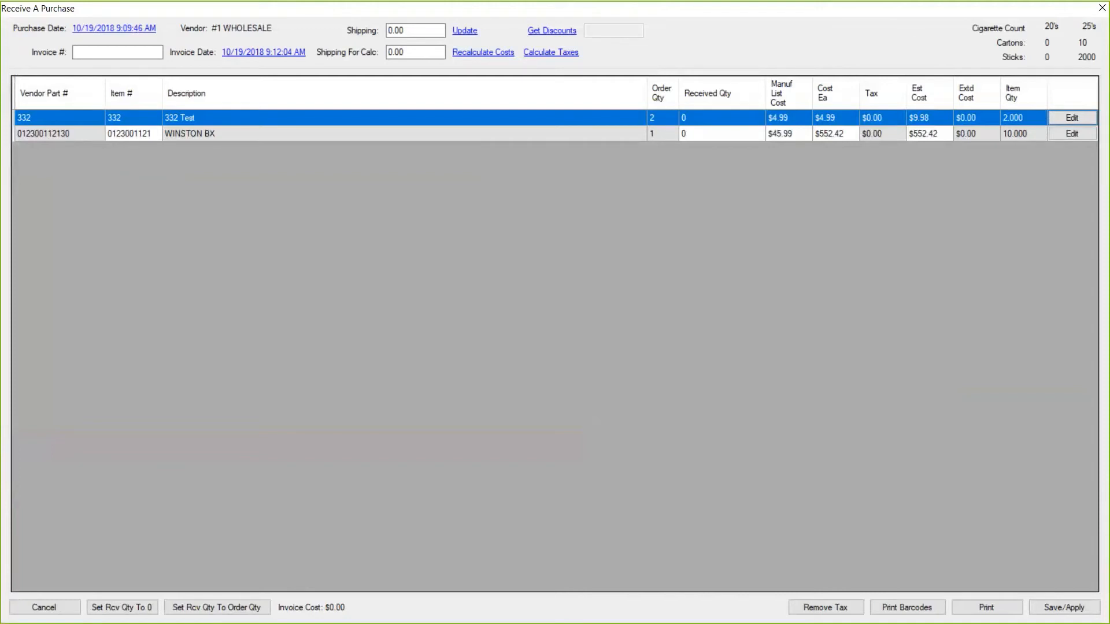
Enter the vendor invoice number and receive 2 of 332 Test and 1 WINSTON BX.
{"action": "left_click", "coordinate": [114, 48]}
{"action": "type", "text": "101920"}
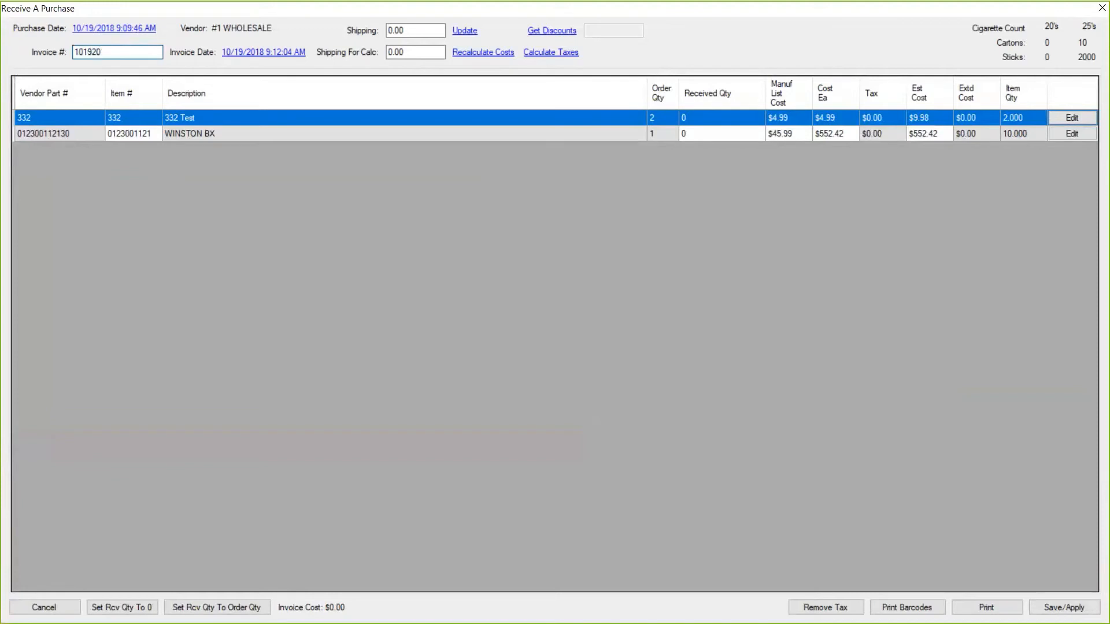
{"action": "type", "text": "18"}
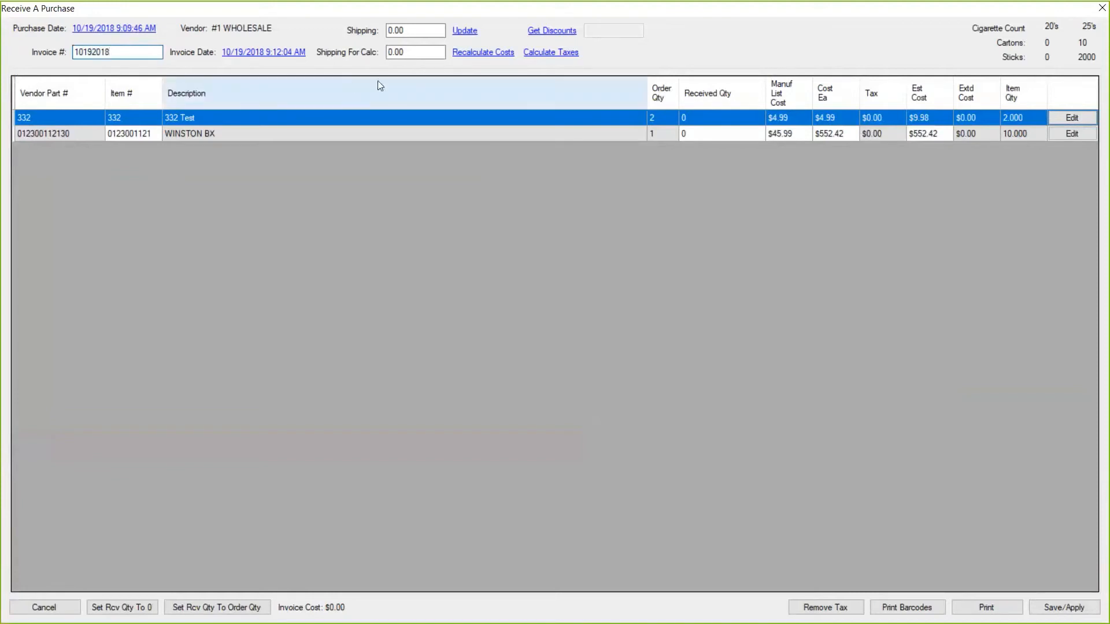
{"action": "left_click", "coordinate": [708, 117]}
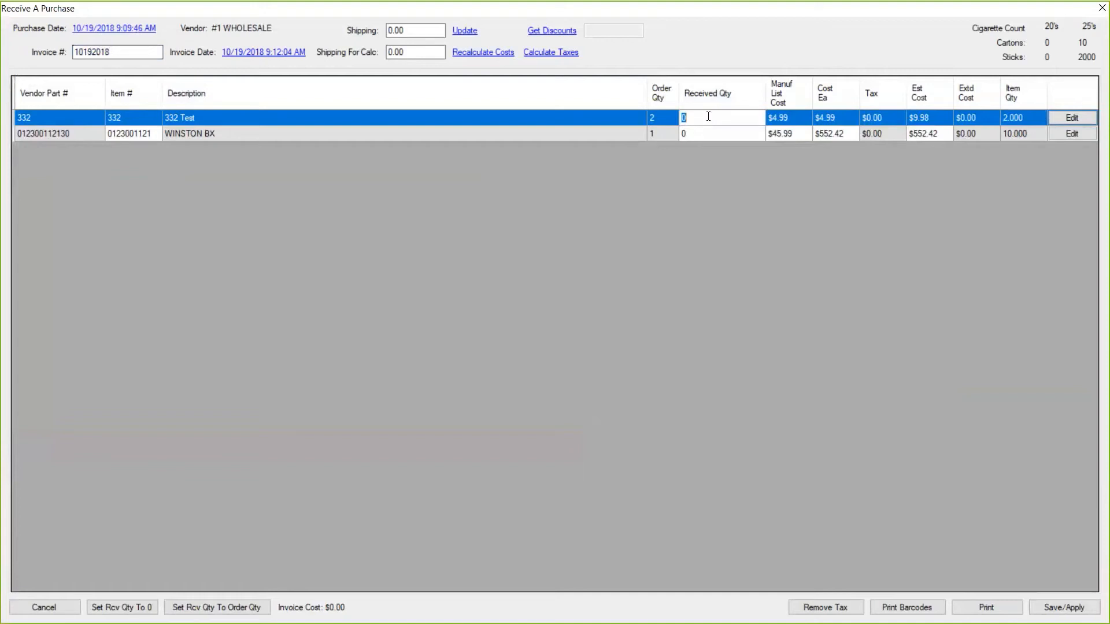
{"action": "type", "text": "2"}
{"action": "left_click", "coordinate": [692, 132]}
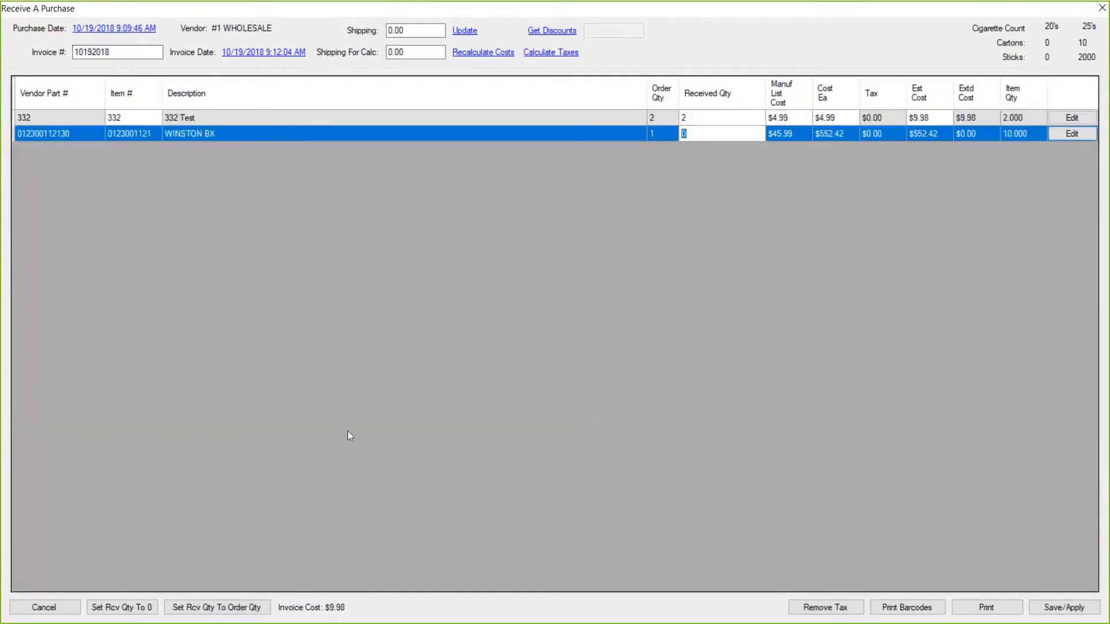
{"action": "left_click", "coordinate": [217, 607]}
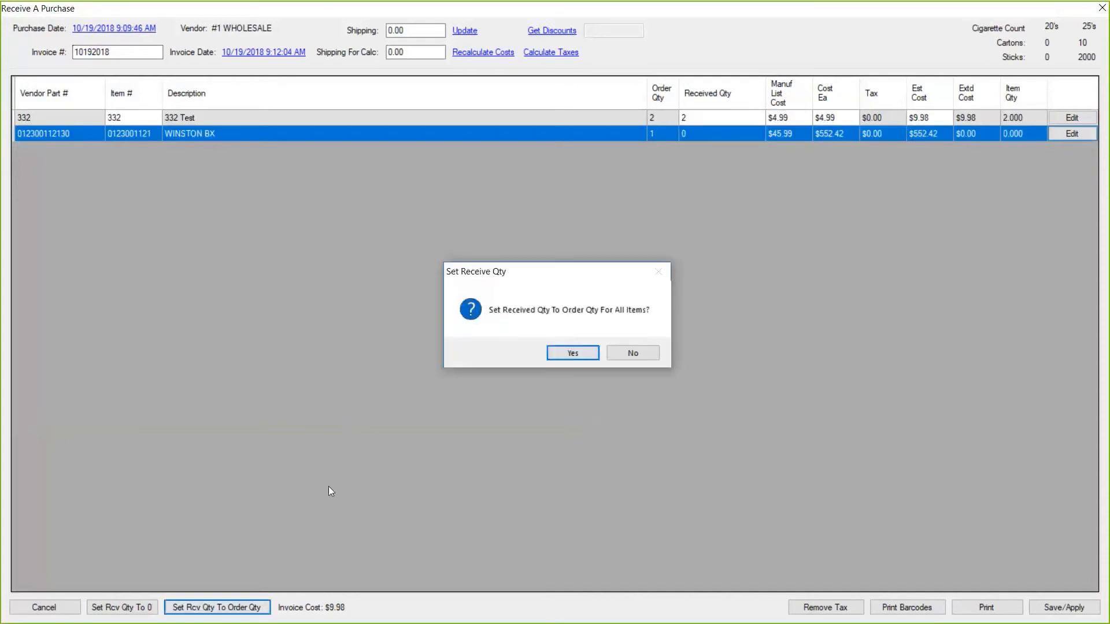
{"action": "left_click", "coordinate": [571, 356]}
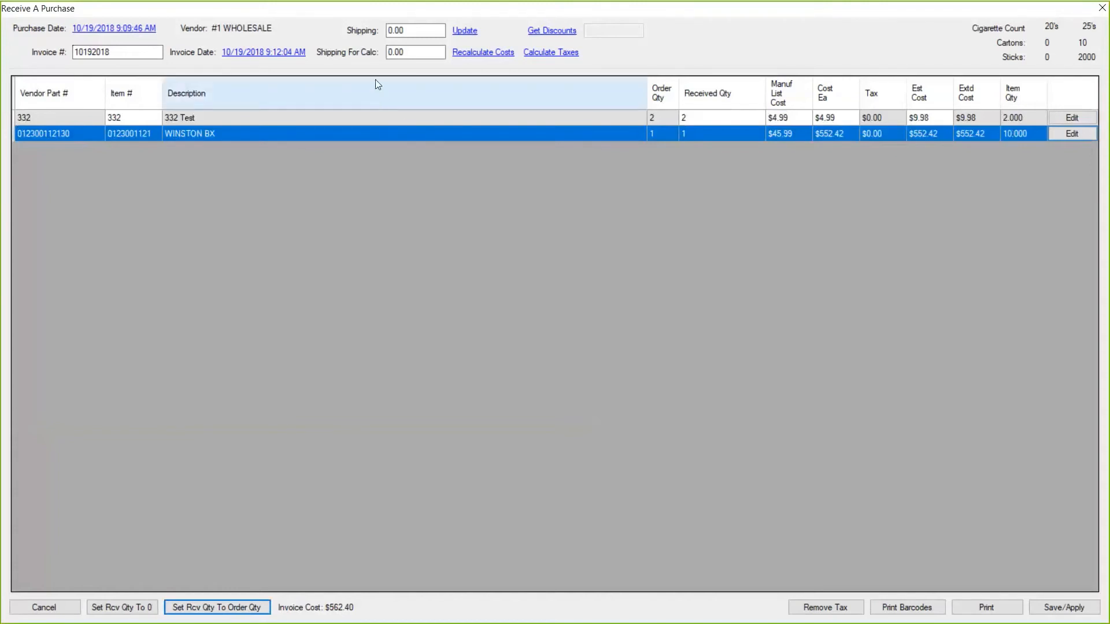
Spread $10.00 shipping into item costs and calculate taxes, bringing invoice cost to $727.39.
{"action": "left_click", "coordinate": [393, 33]}
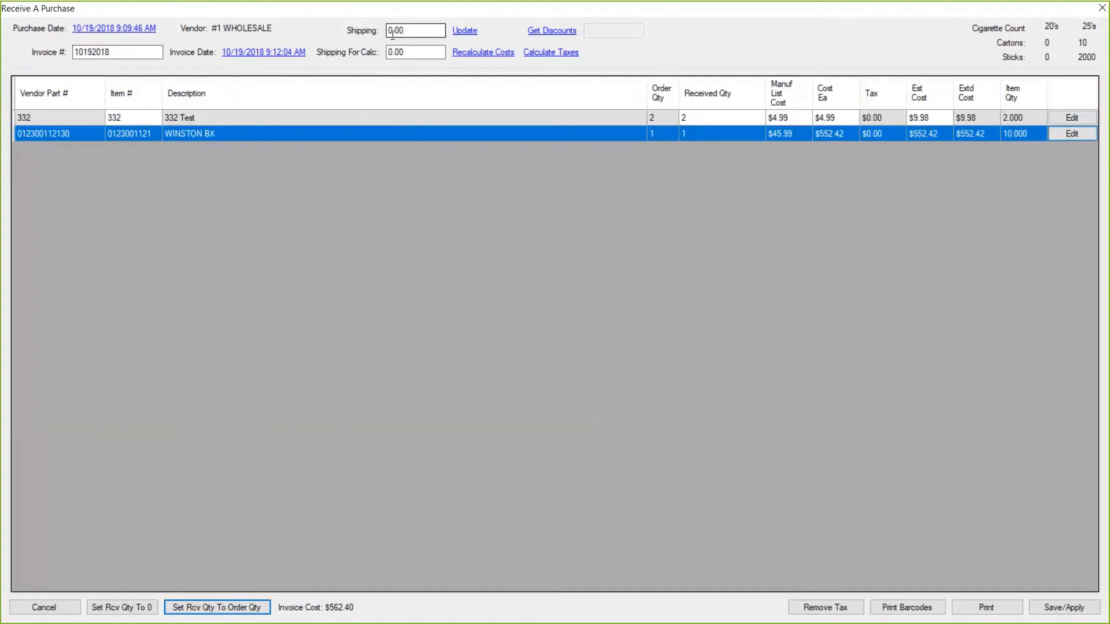
{"action": "left_click", "coordinate": [389, 52]}
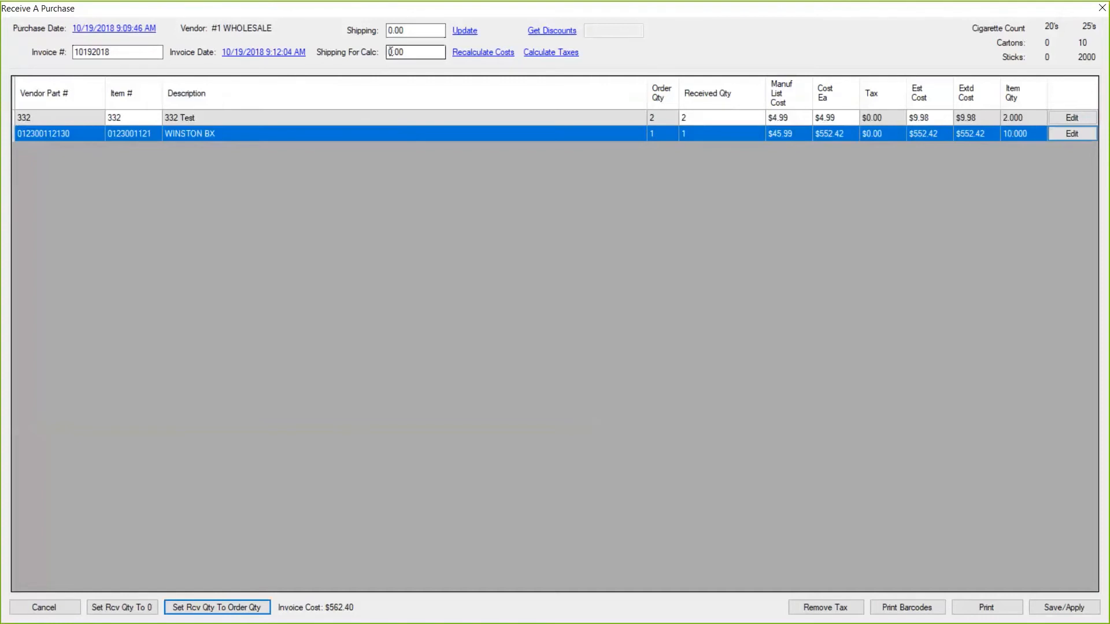
{"action": "left_click", "coordinate": [389, 52]}
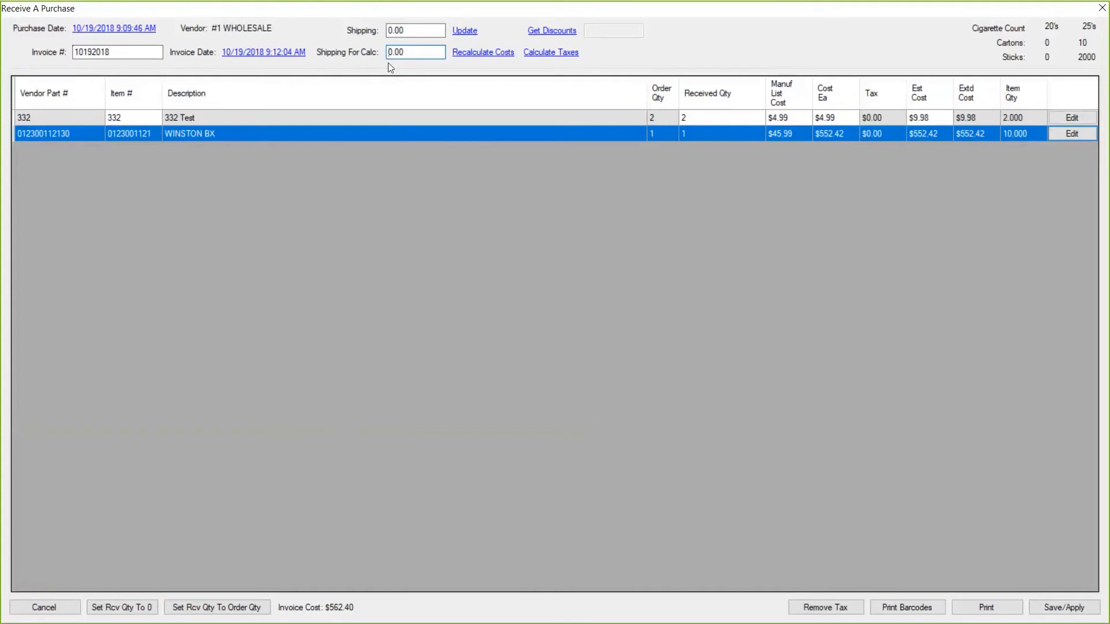
{"action": "type", "text": "1"}
{"action": "left_click", "coordinate": [476, 53]}
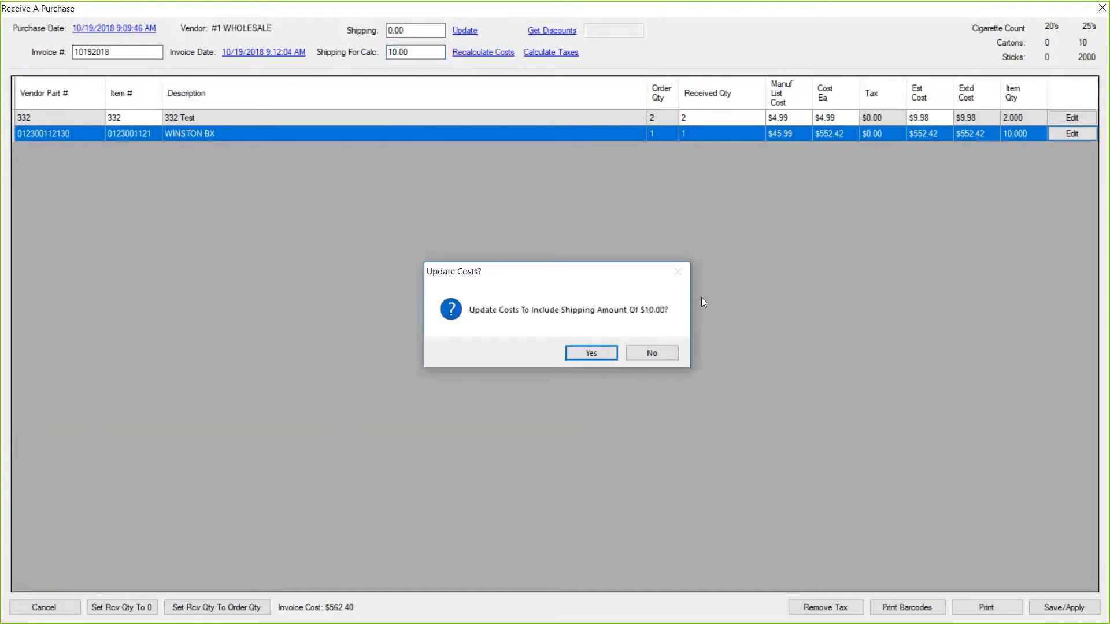
{"action": "left_click", "coordinate": [589, 355]}
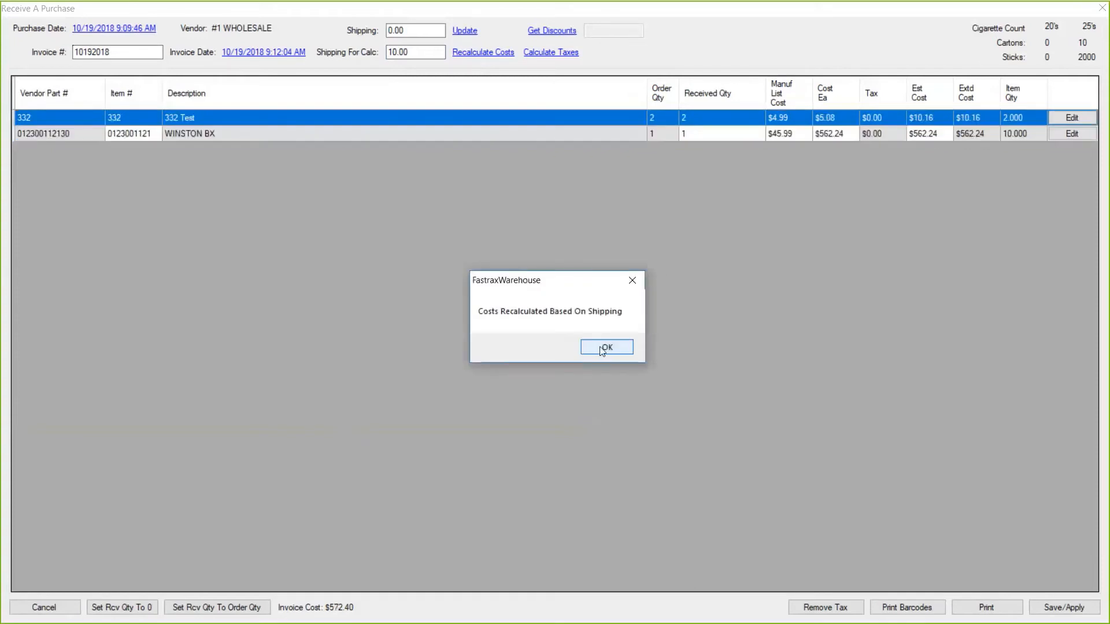
{"action": "left_click", "coordinate": [601, 349]}
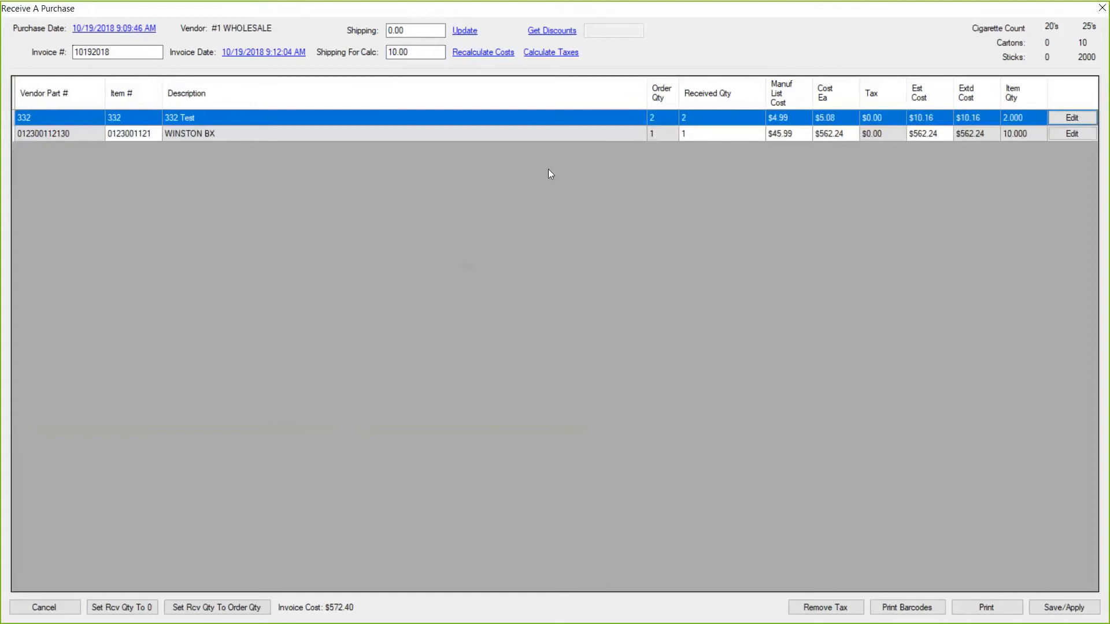
{"action": "left_click", "coordinate": [551, 54]}
Save and apply purchase 938 to inventory with its $28.11 terms discount, then close it.
{"action": "left_click", "coordinate": [1063, 608]}
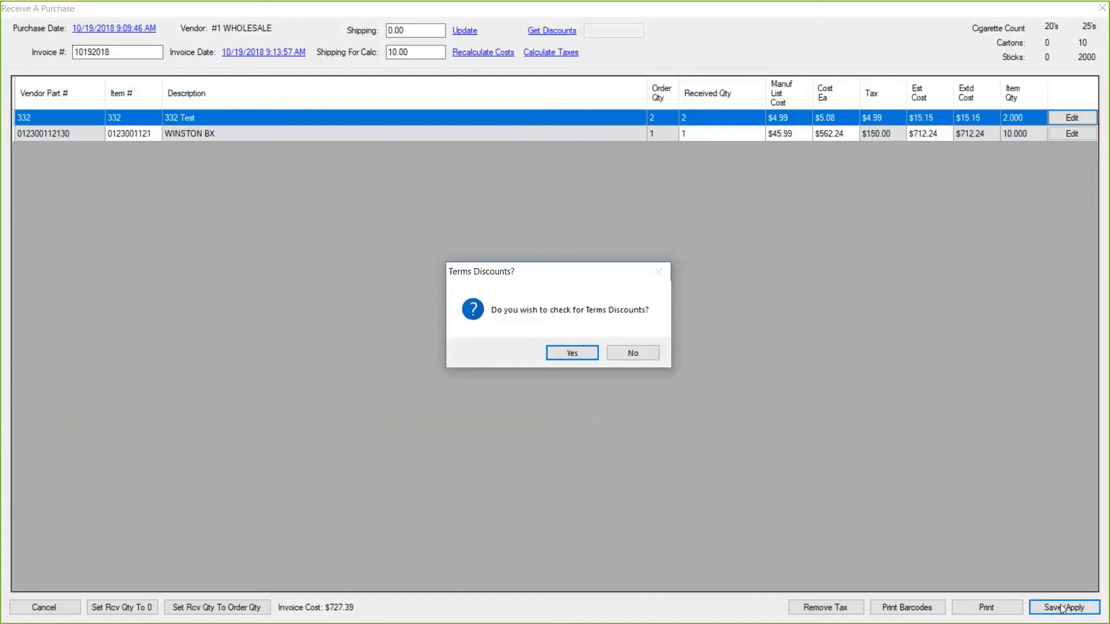
{"action": "left_click", "coordinate": [554, 352]}
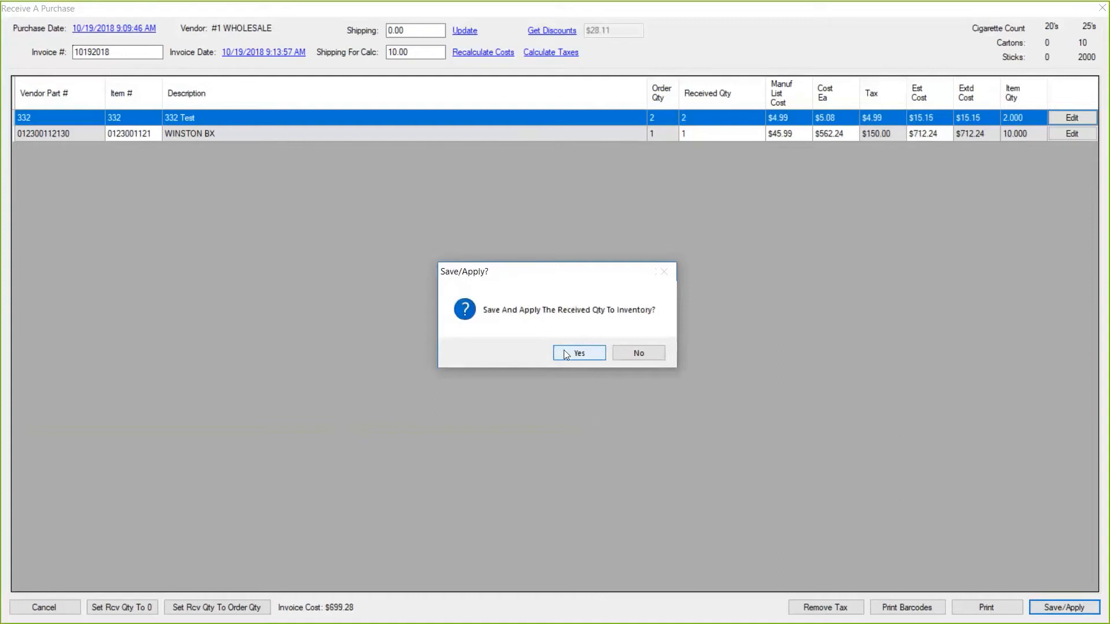
{"action": "left_click", "coordinate": [565, 350]}
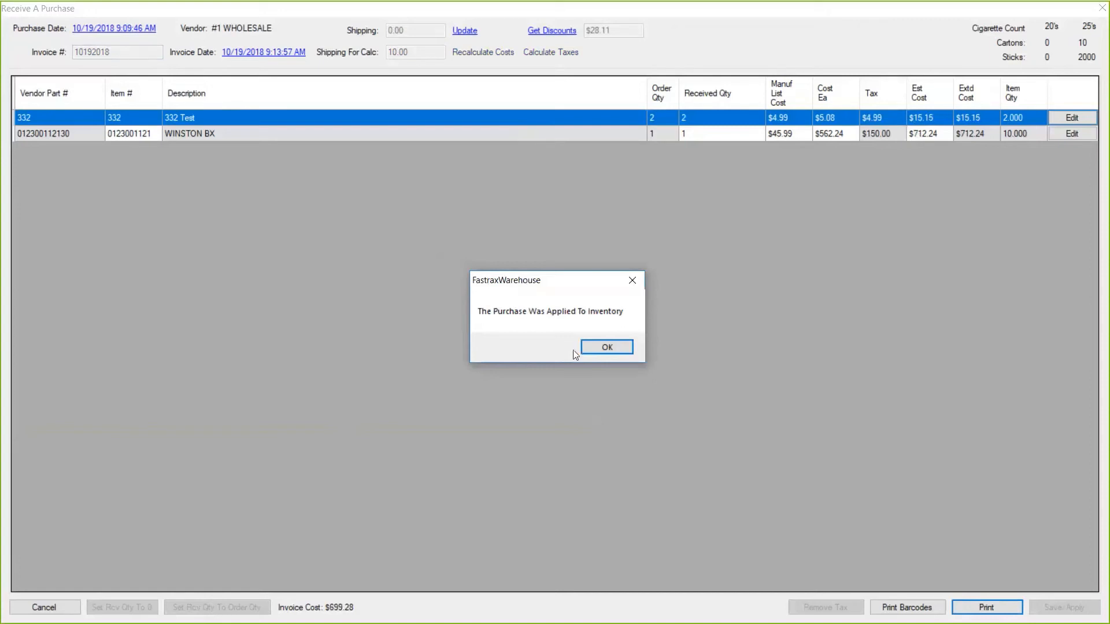
{"action": "left_click", "coordinate": [606, 348]}
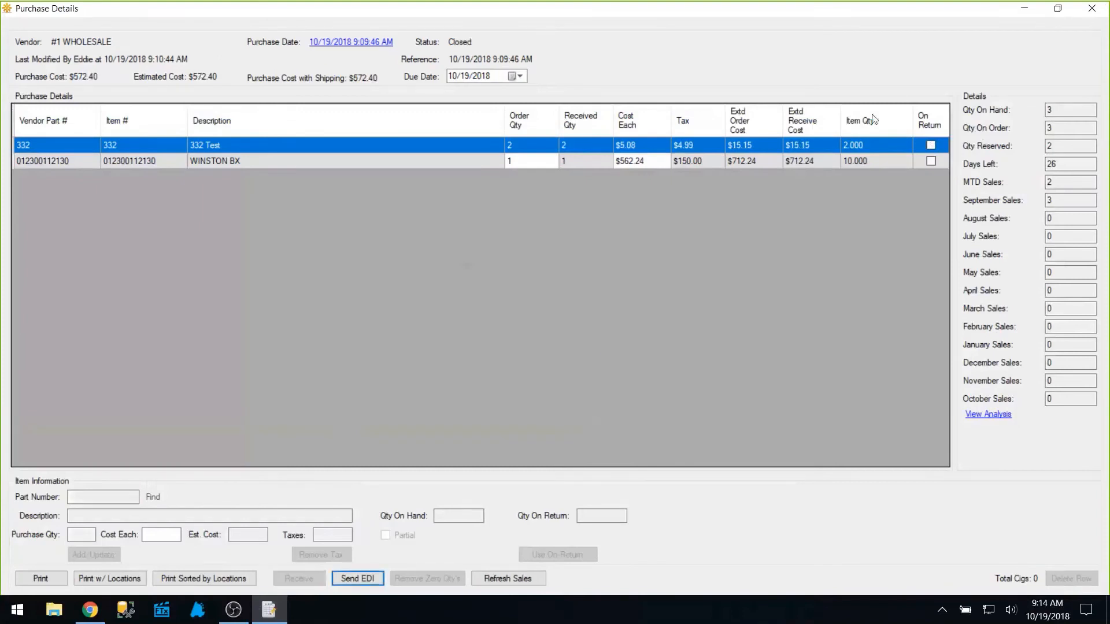
{"action": "left_click", "coordinate": [1093, 7]}
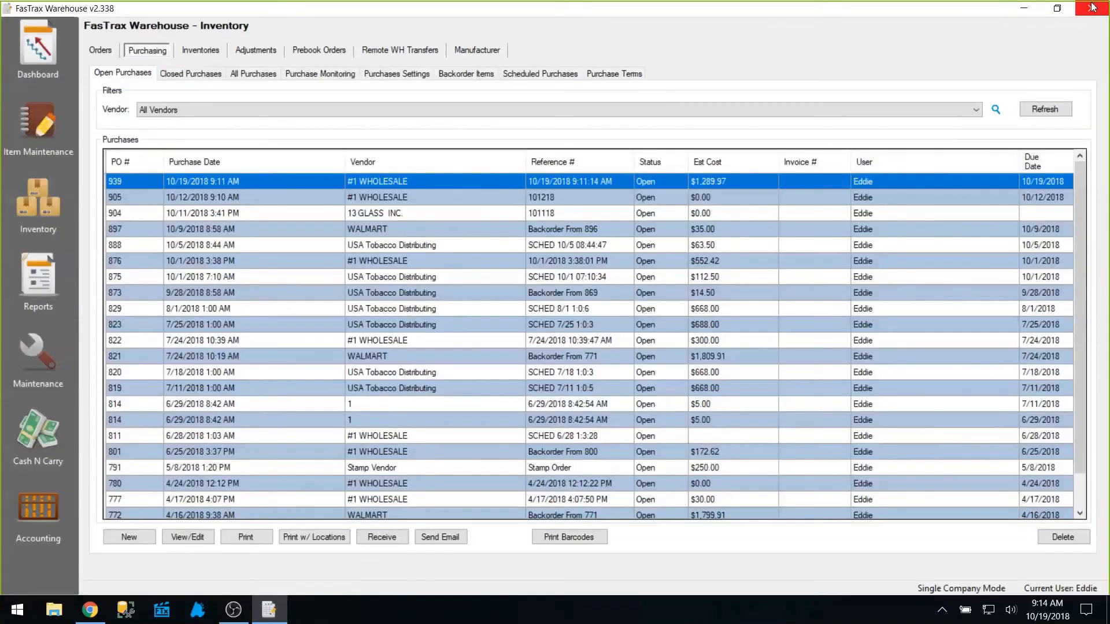
Restart FasTrax Warehouse, log back in, and show the Inventory Orders list.
{"action": "left_click", "coordinate": [233, 609]}
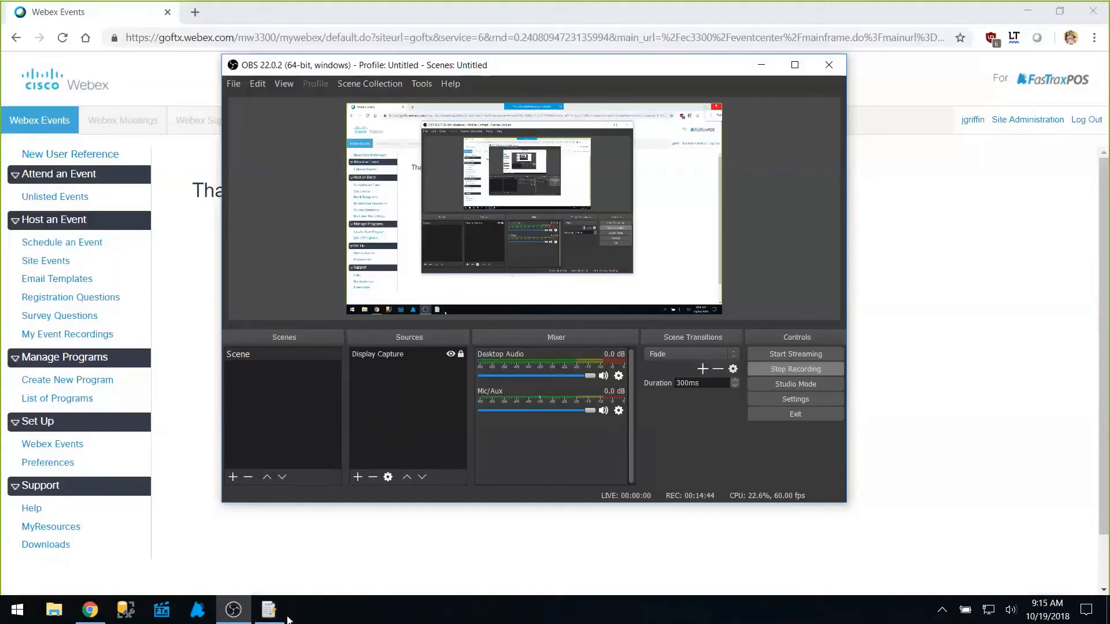
{"action": "left_click", "coordinate": [270, 612]}
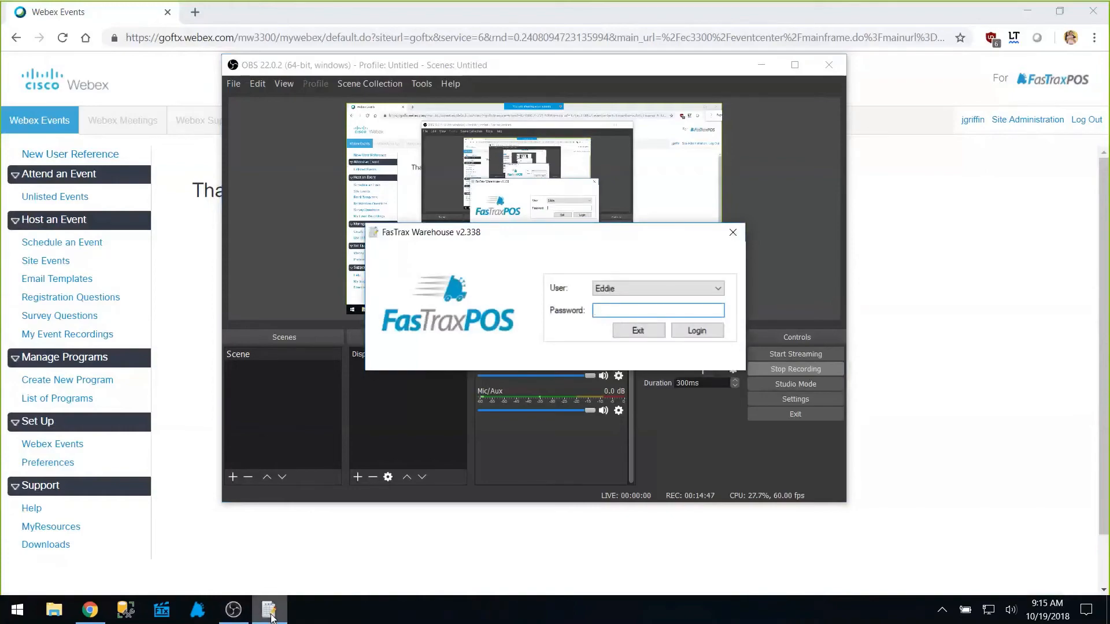
{"action": "key", "text": "Return"}
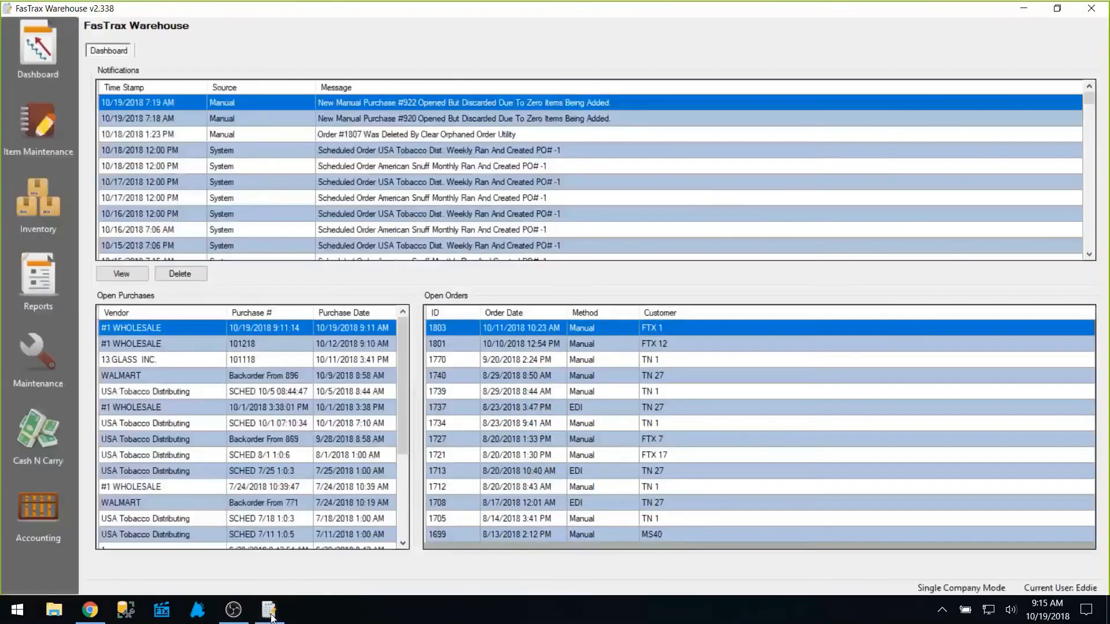
{"action": "left_click", "coordinate": [44, 205]}
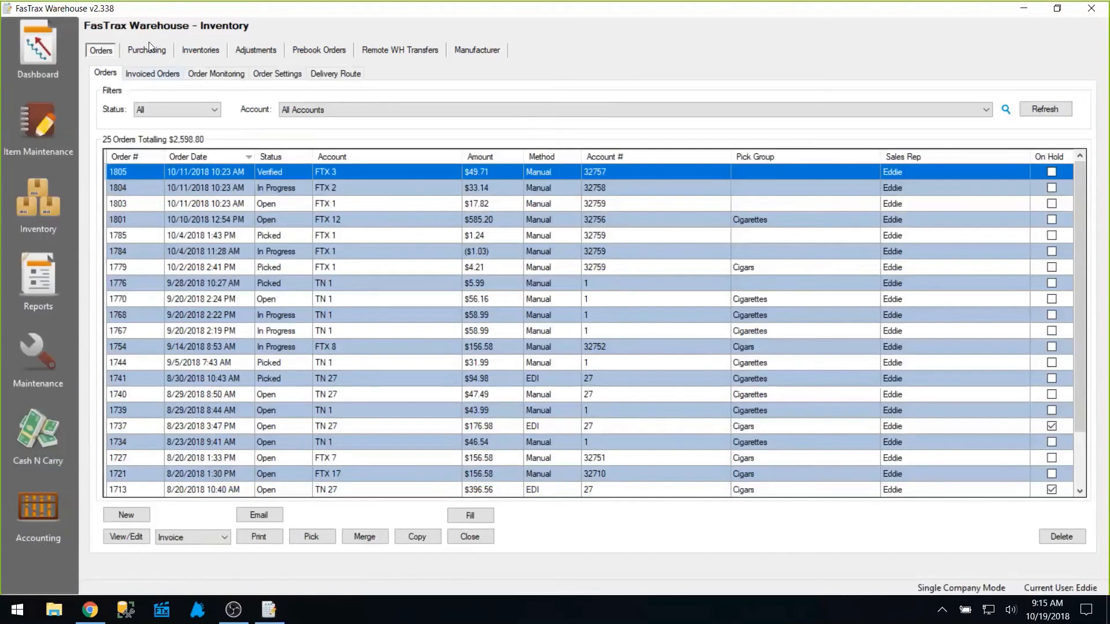
Start a new #1 WHOLESALE purchase as a schedule, defaulting to weekly Monday 1:00 AM.
{"action": "left_click", "coordinate": [149, 49]}
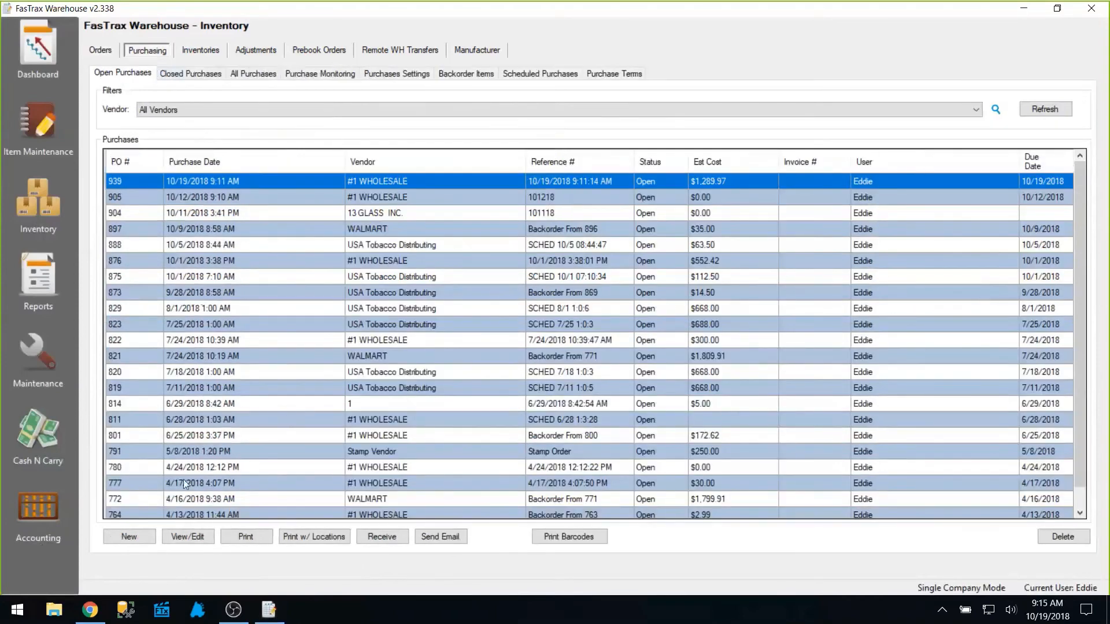
{"action": "left_click", "coordinate": [147, 535]}
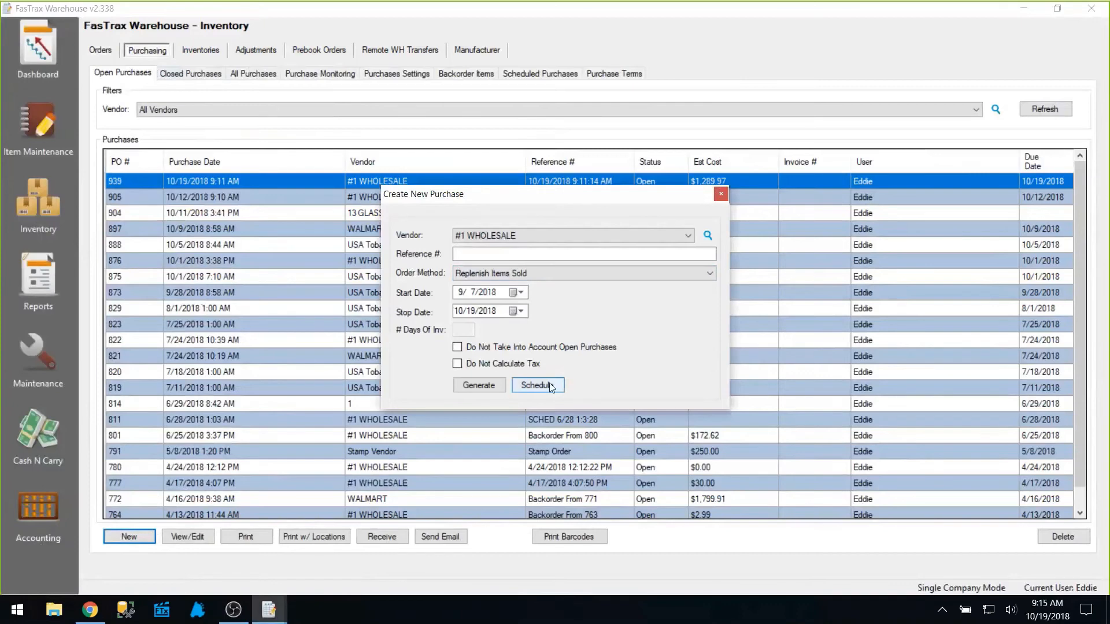
{"action": "left_click", "coordinate": [629, 258]}
{"action": "left_click", "coordinate": [527, 387]}
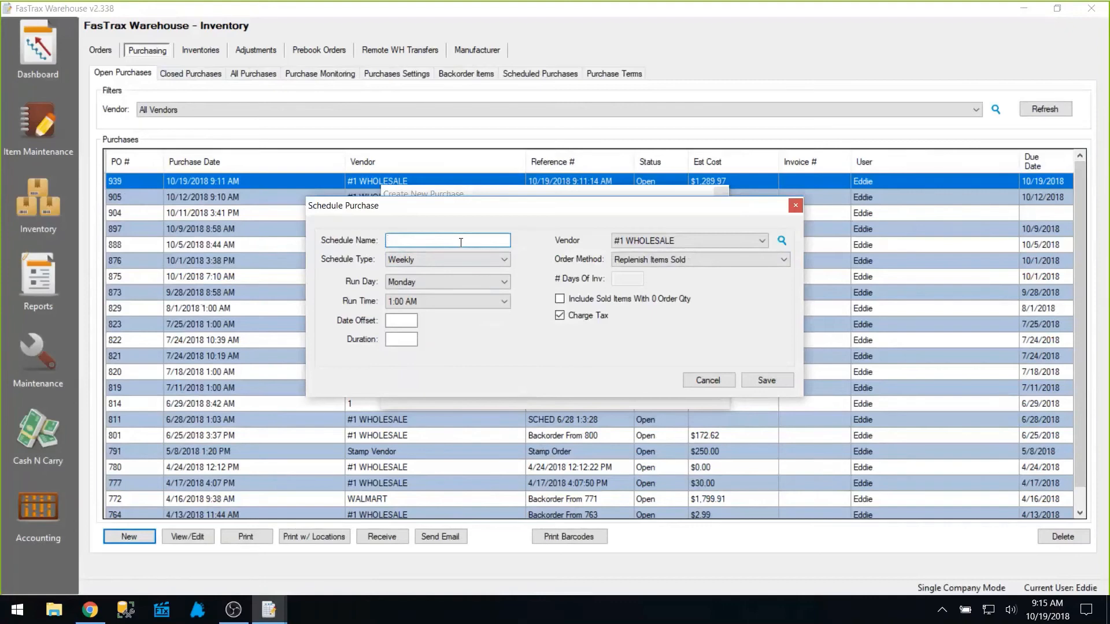
Name the schedule 'Test Order', repeating weekly with Friday as the run day.
{"action": "type", "text": "Test Order"}
{"action": "left_click", "coordinate": [503, 264]}
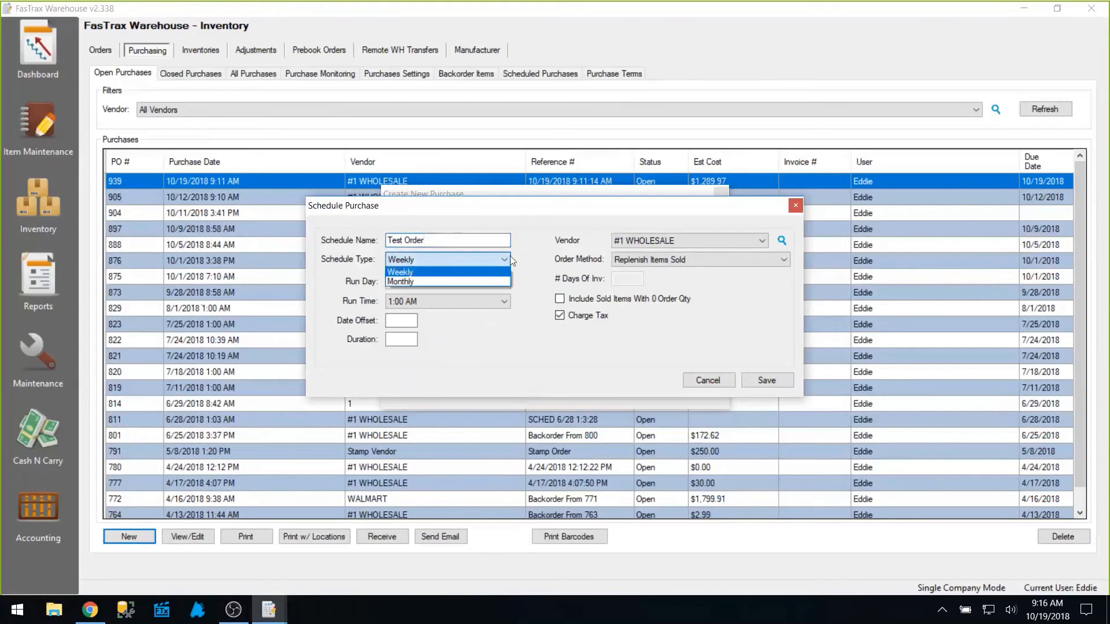
{"action": "left_click", "coordinate": [523, 258]}
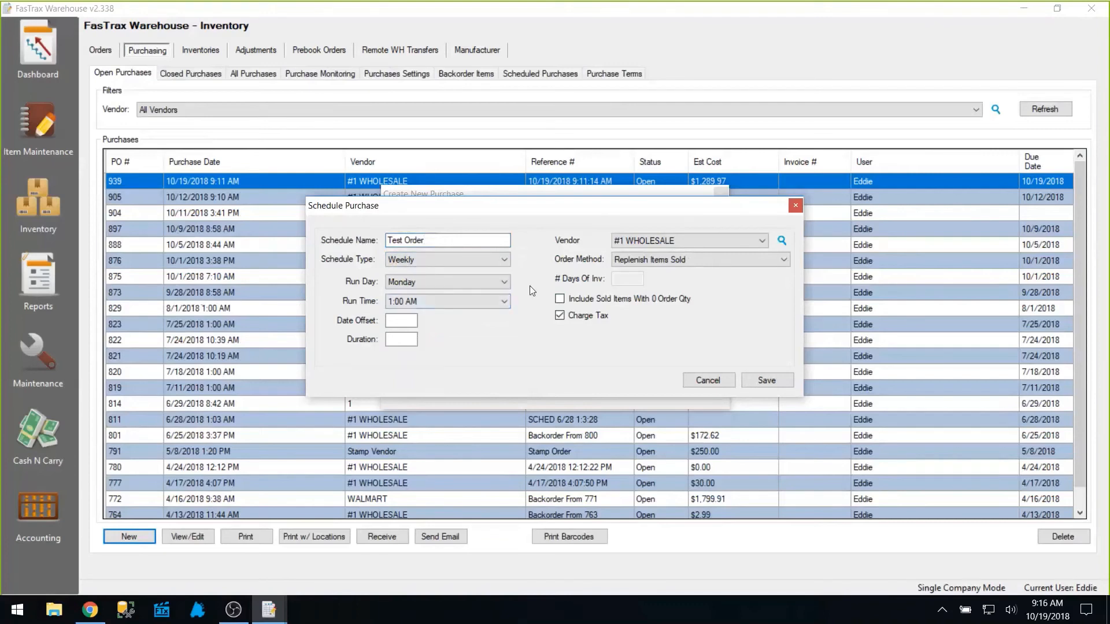
{"action": "left_click", "coordinate": [504, 283]}
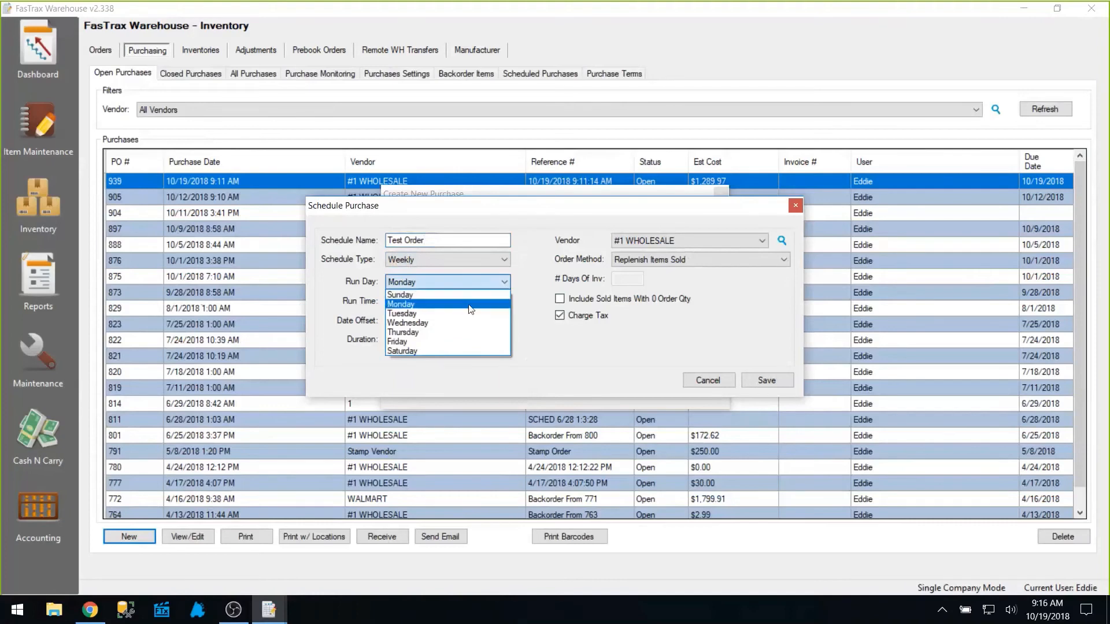
{"action": "left_click", "coordinate": [433, 333]}
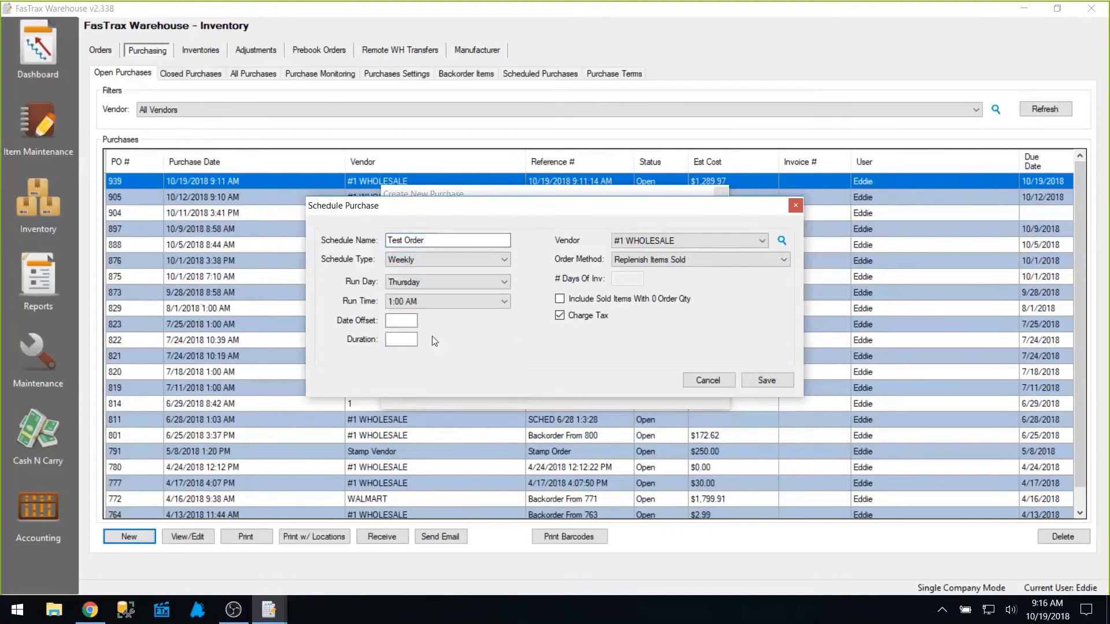
{"action": "left_click", "coordinate": [473, 291]}
{"action": "key", "text": "Down"}
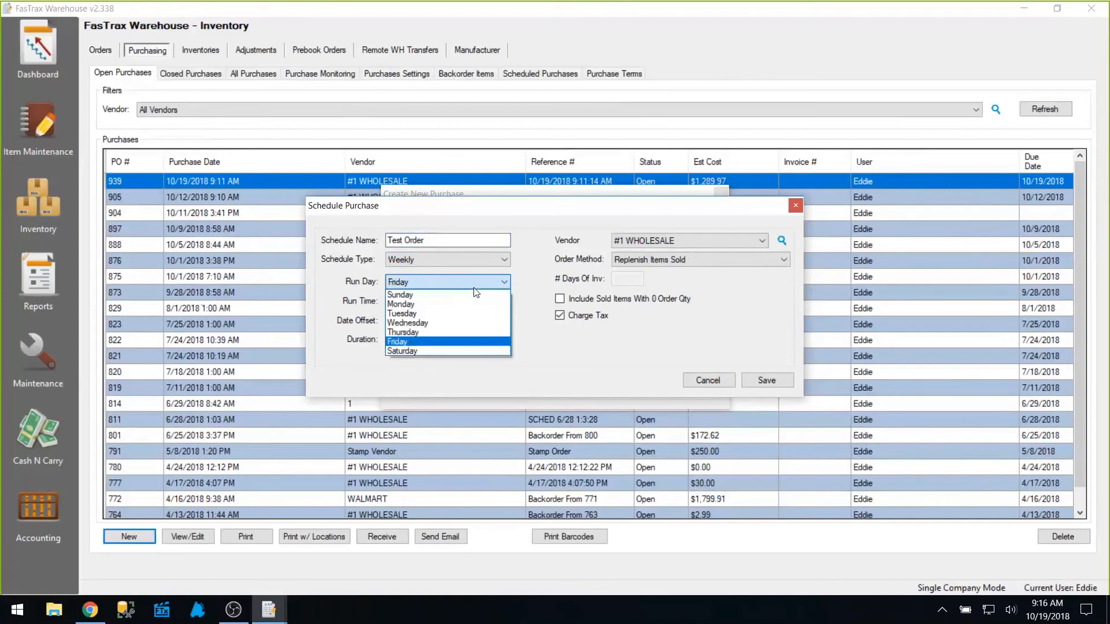
{"action": "key", "text": "Return"}
Set the run time to 7:00 AM and keep #1 WHOLESALE as the vendor.
{"action": "key", "text": "Tab"}
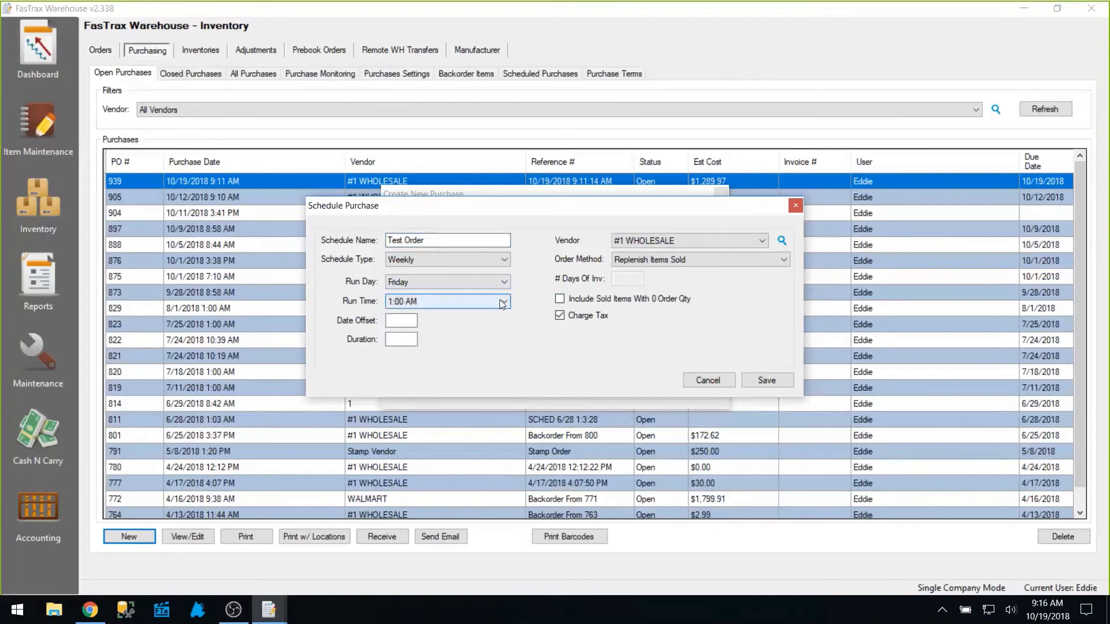
{"action": "left_click", "coordinate": [500, 300]}
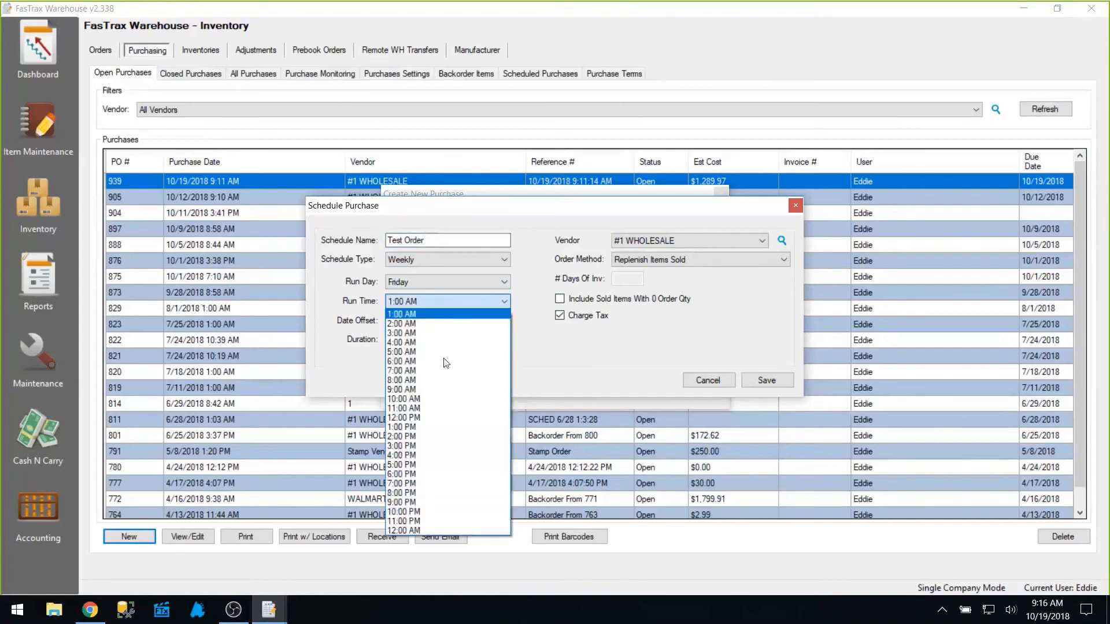
{"action": "left_click", "coordinate": [436, 374]}
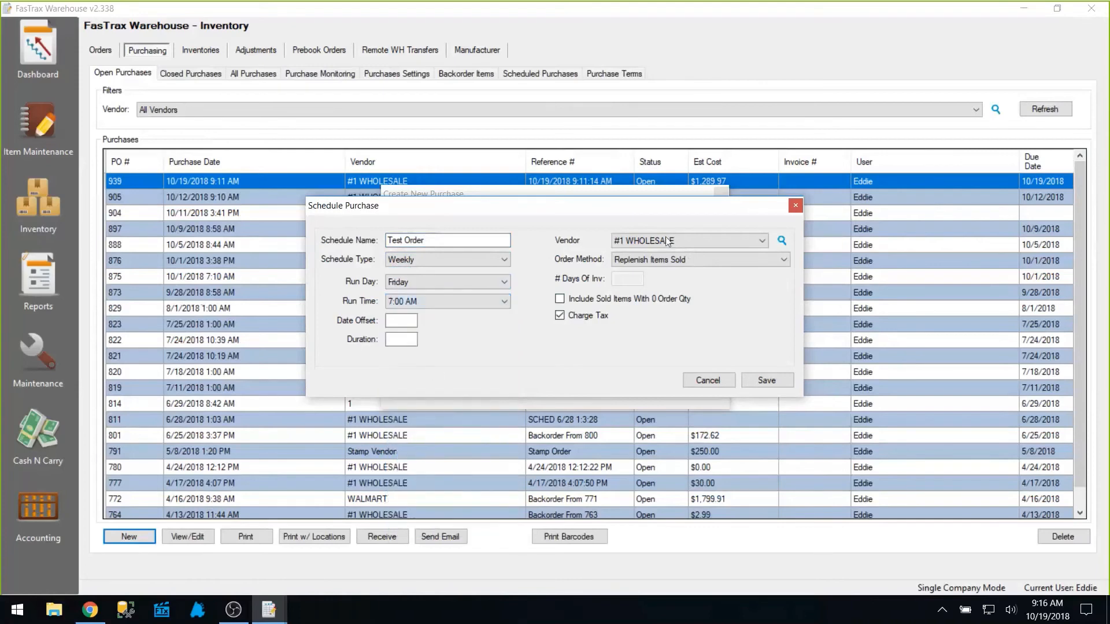
{"action": "left_click", "coordinate": [760, 241]}
{"action": "left_click", "coordinate": [760, 241]}
Enter 14 for date offset and duration, save the schedule, and close Create New Purchase.
{"action": "left_click", "coordinate": [403, 320]}
{"action": "type", "text": "14"}
{"action": "left_click", "coordinate": [395, 341]}
{"action": "type", "text": "14"}
{"action": "left_click", "coordinate": [766, 382]}
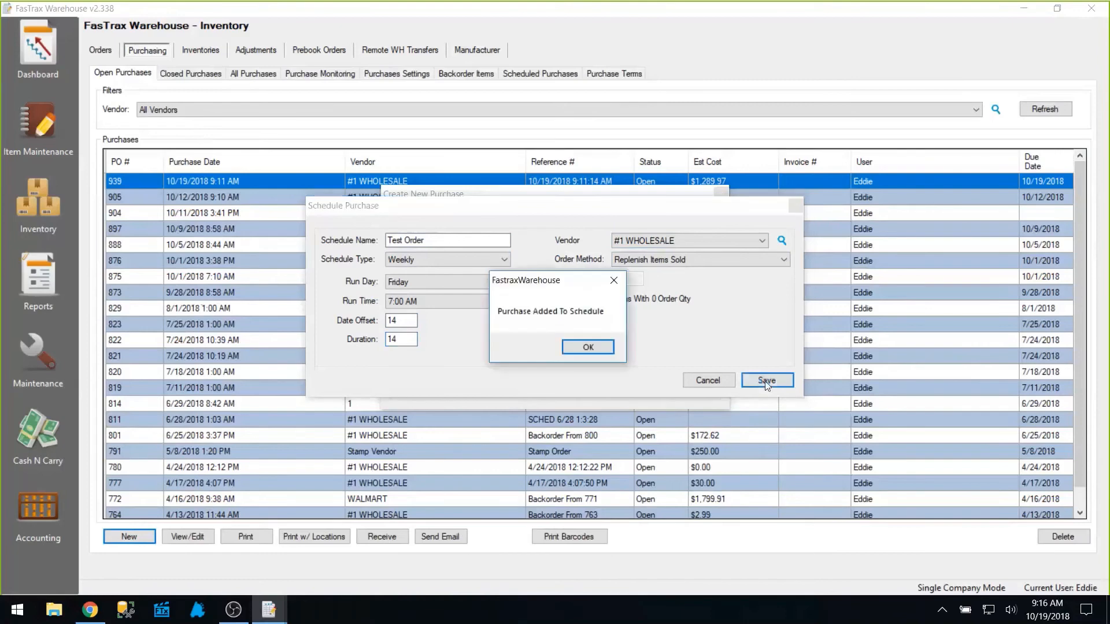
{"action": "left_click", "coordinate": [587, 348]}
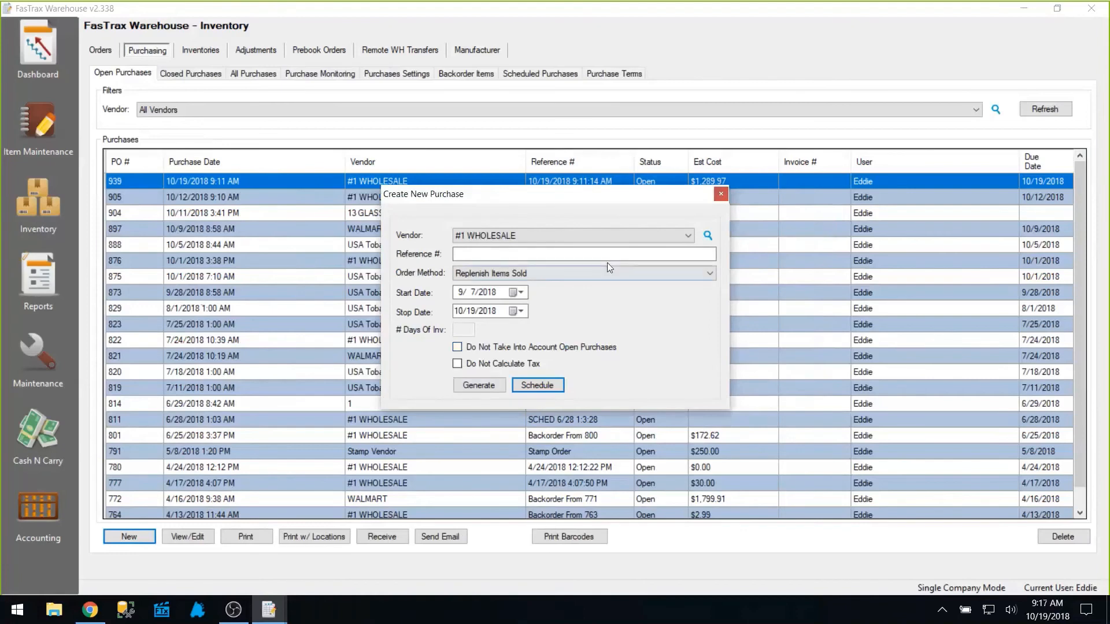
{"action": "left_click", "coordinate": [721, 195]}
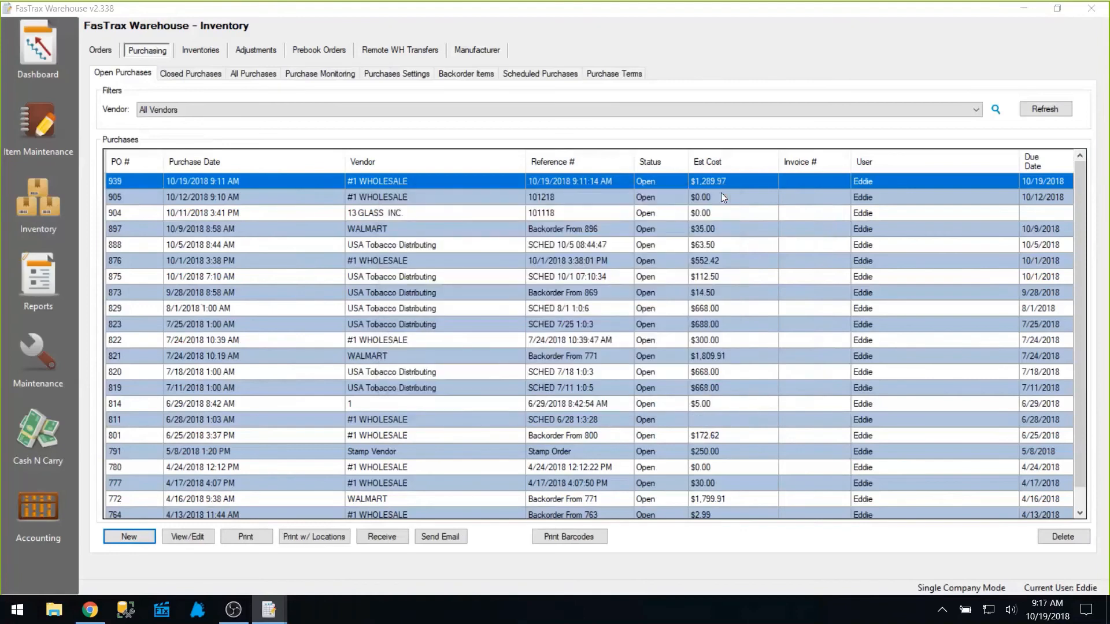
Check that Test Order is listed under Scheduled Purchases, then show the Inventory Adjustments list.
{"action": "left_click", "coordinate": [526, 73]}
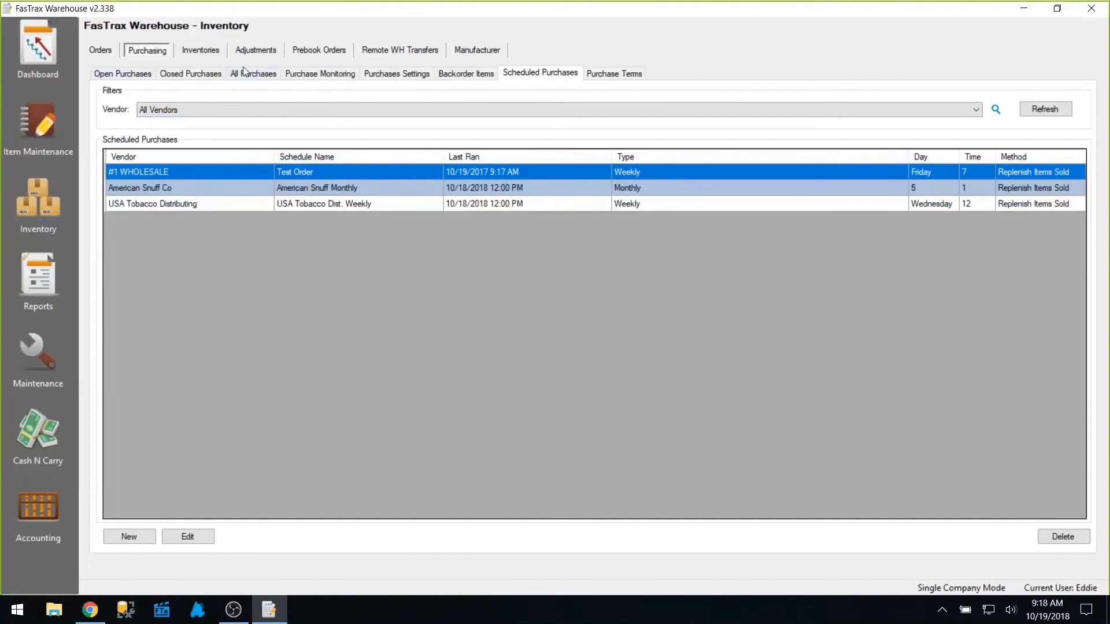
{"action": "left_click", "coordinate": [257, 52]}
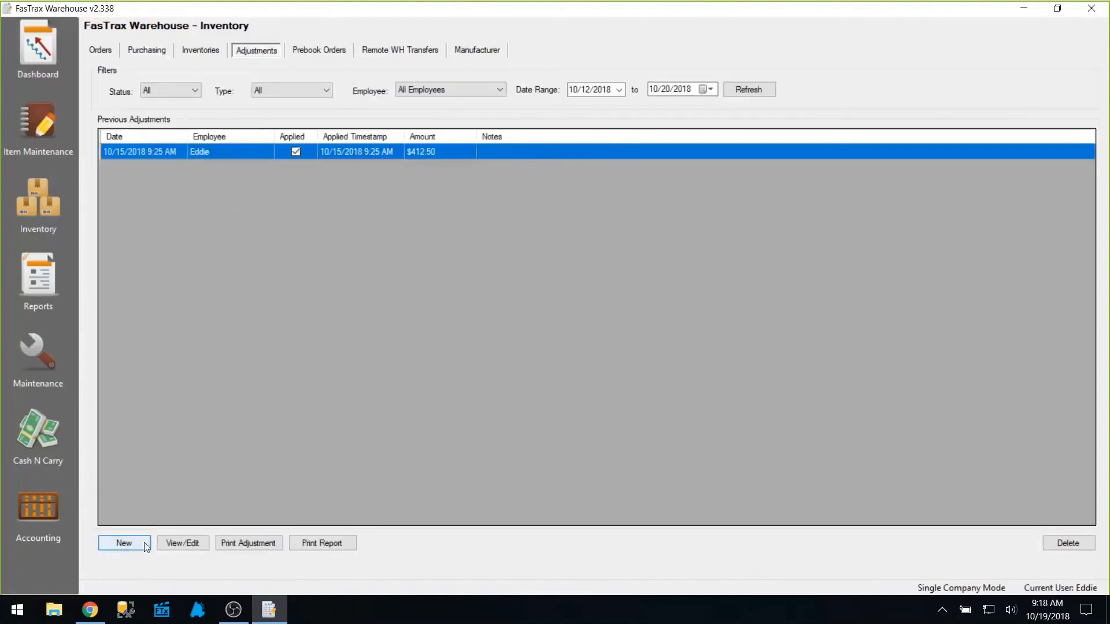
Start a new inventory adjustment with the note 'Correct Purchase 938'.
{"action": "left_click", "coordinate": [145, 547]}
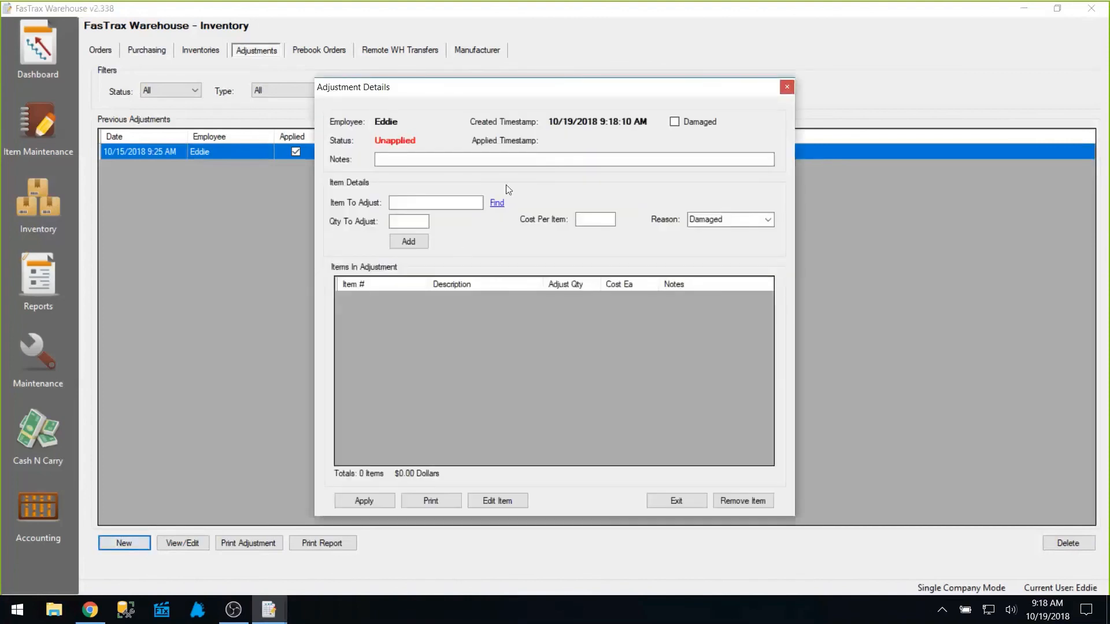
{"action": "left_click", "coordinate": [520, 162]}
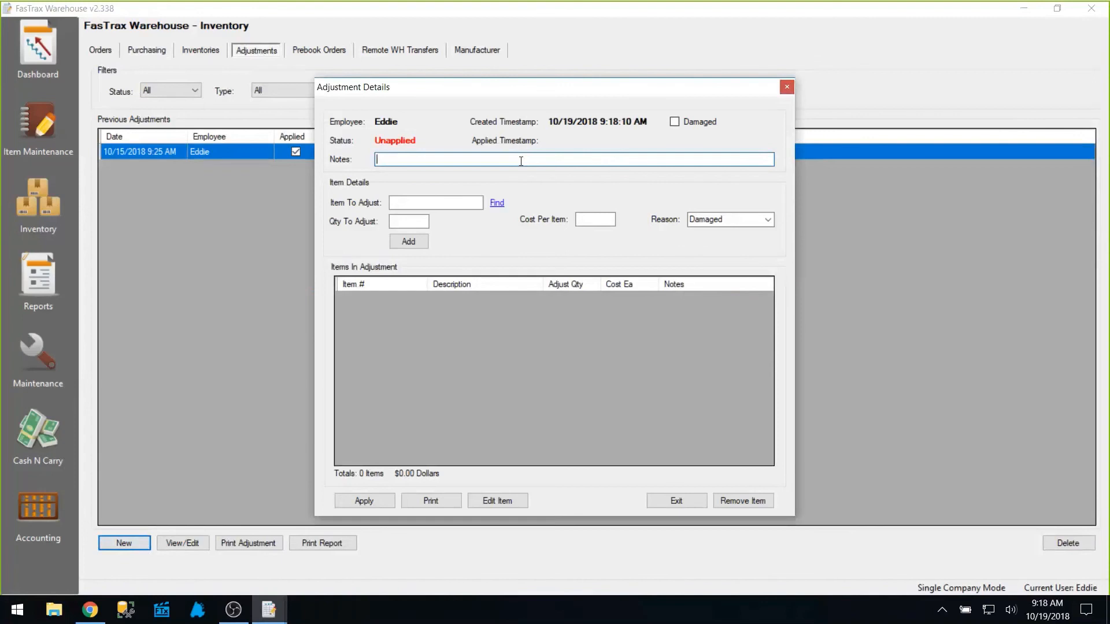
{"action": "type", "text": "Correct Purchase 938"}
{"action": "left_click", "coordinate": [453, 201]}
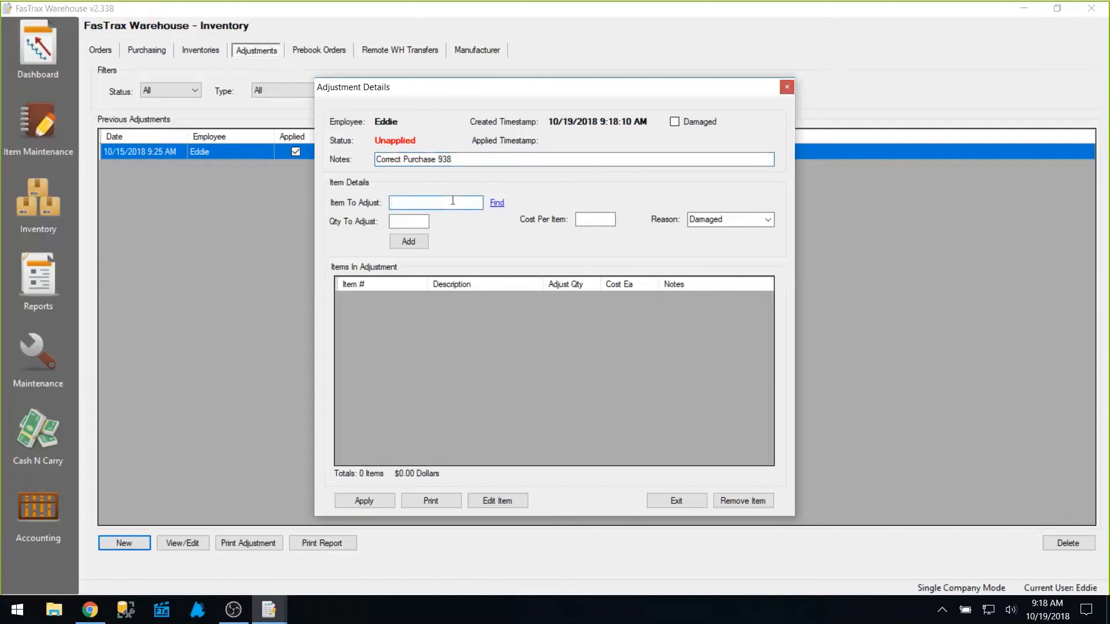
{"action": "type", "text": "012300112130"}
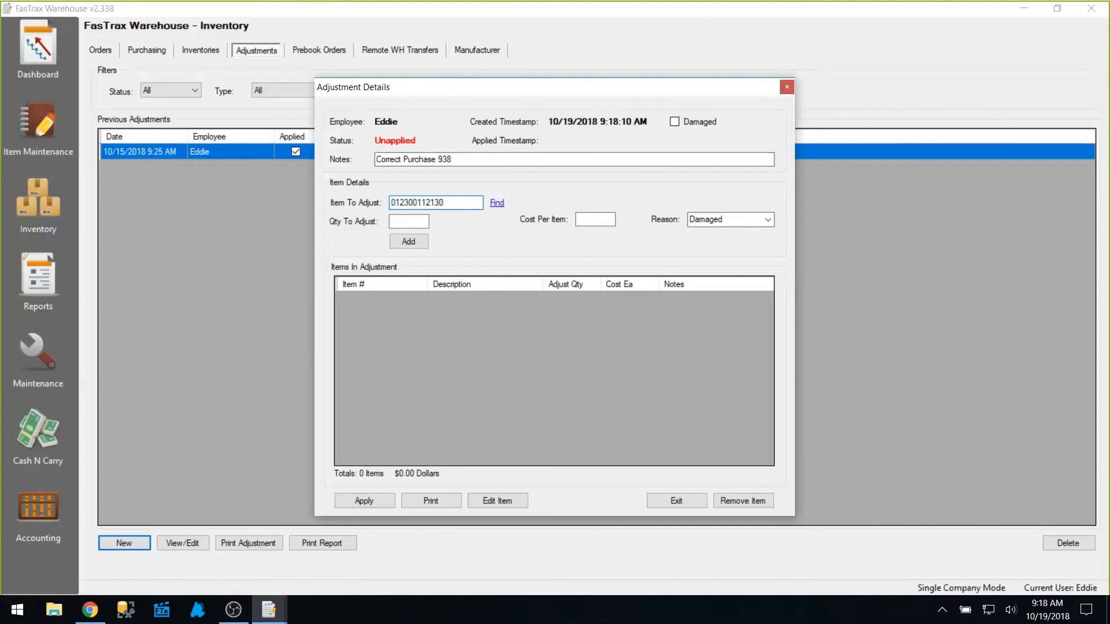
{"action": "key", "text": "Return"}
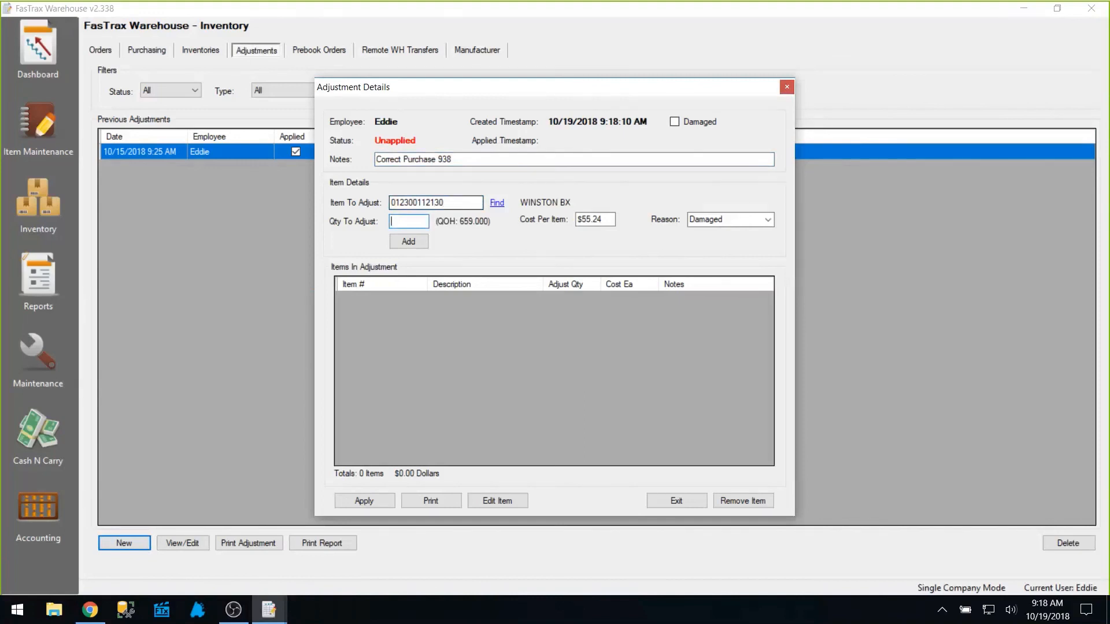
{"action": "type", "text": "-1"}
{"action": "left_click", "coordinate": [412, 243]}
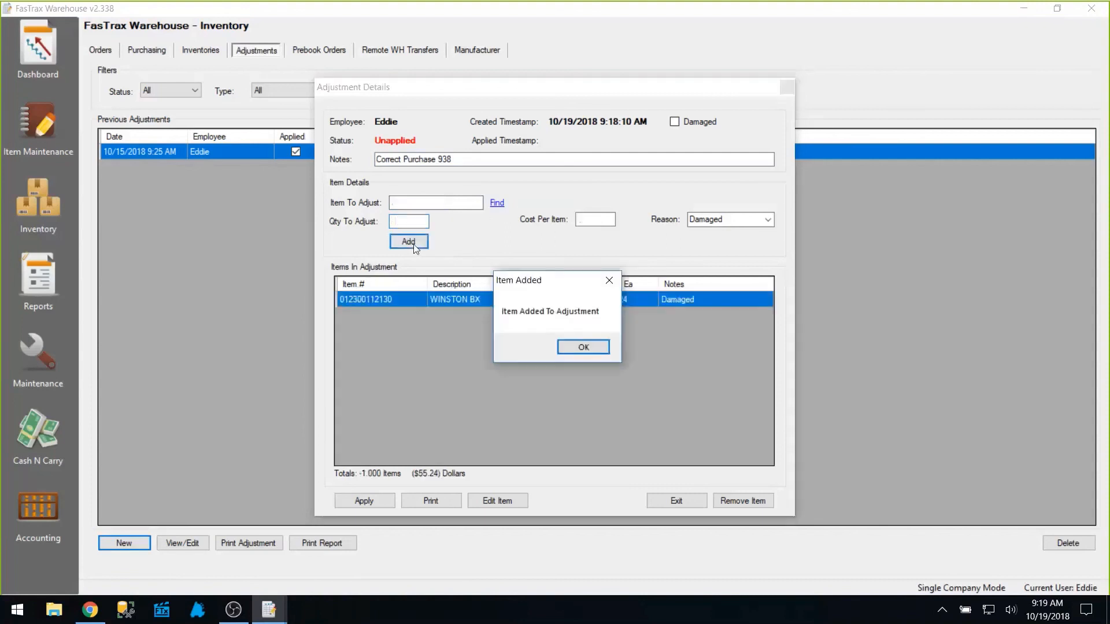
Apply the 'Correct Purchase 938' adjustment of ($55.24) to inventory and confirm.
{"action": "left_click", "coordinate": [576, 349]}
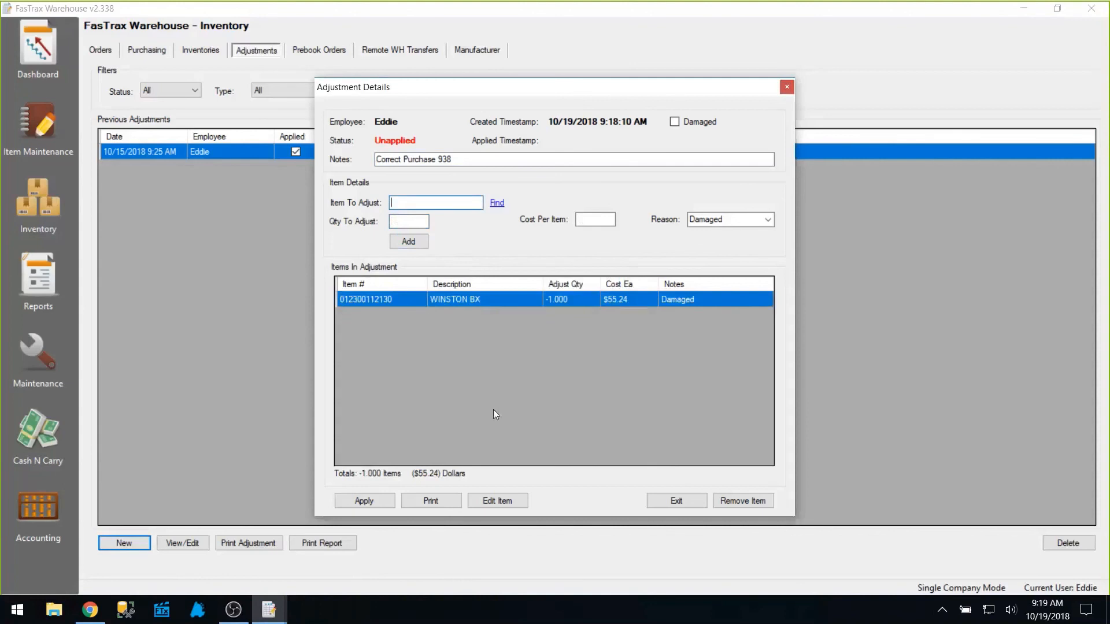
{"action": "left_click", "coordinate": [389, 501]}
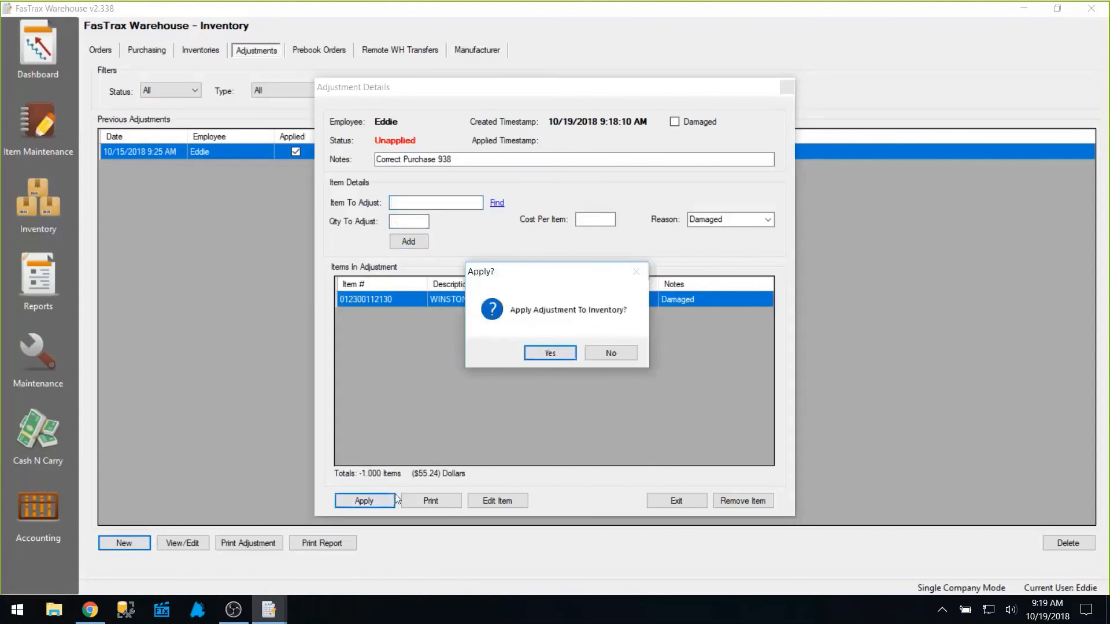
{"action": "left_click", "coordinate": [551, 357]}
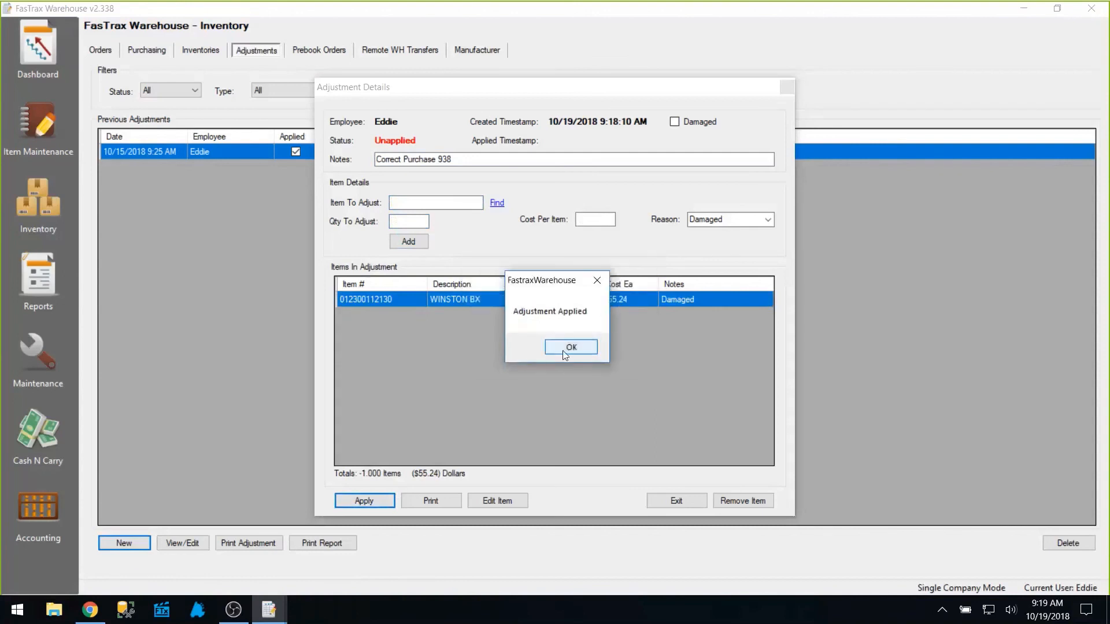
{"action": "left_click", "coordinate": [565, 348]}
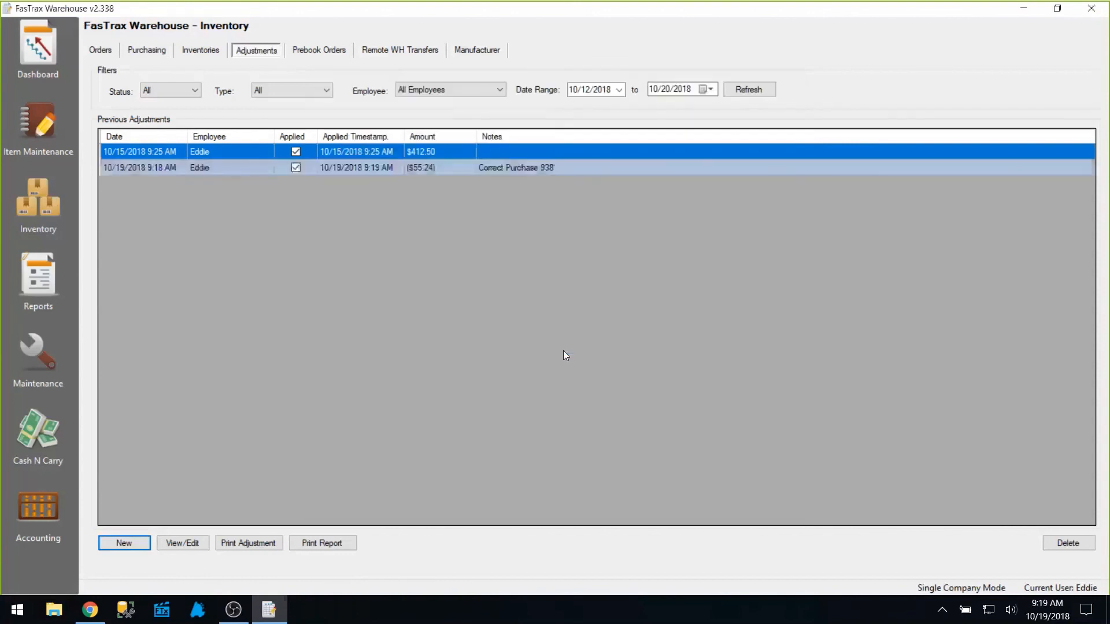